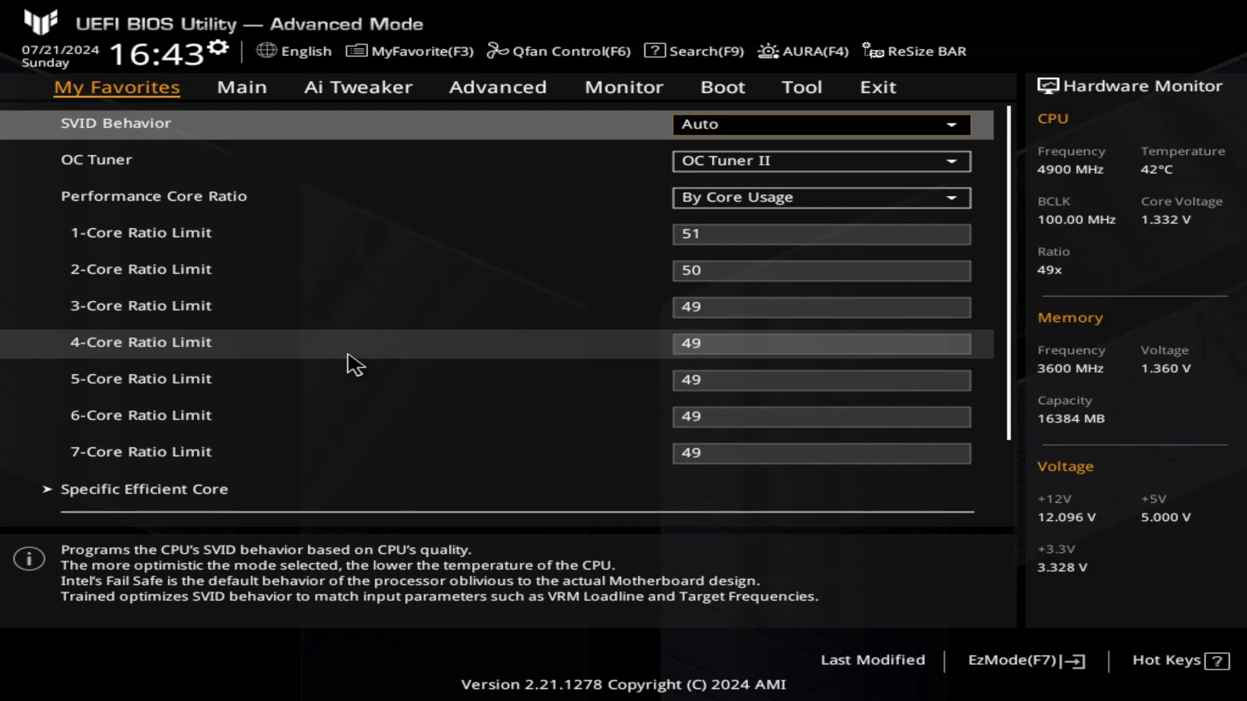
# Step: Launch ASUS EZ Flash 3 Utility from the Tool page, showing current BIOS 3602 and drive fs0
pyautogui.press('Right')
pyautogui.press('Right')
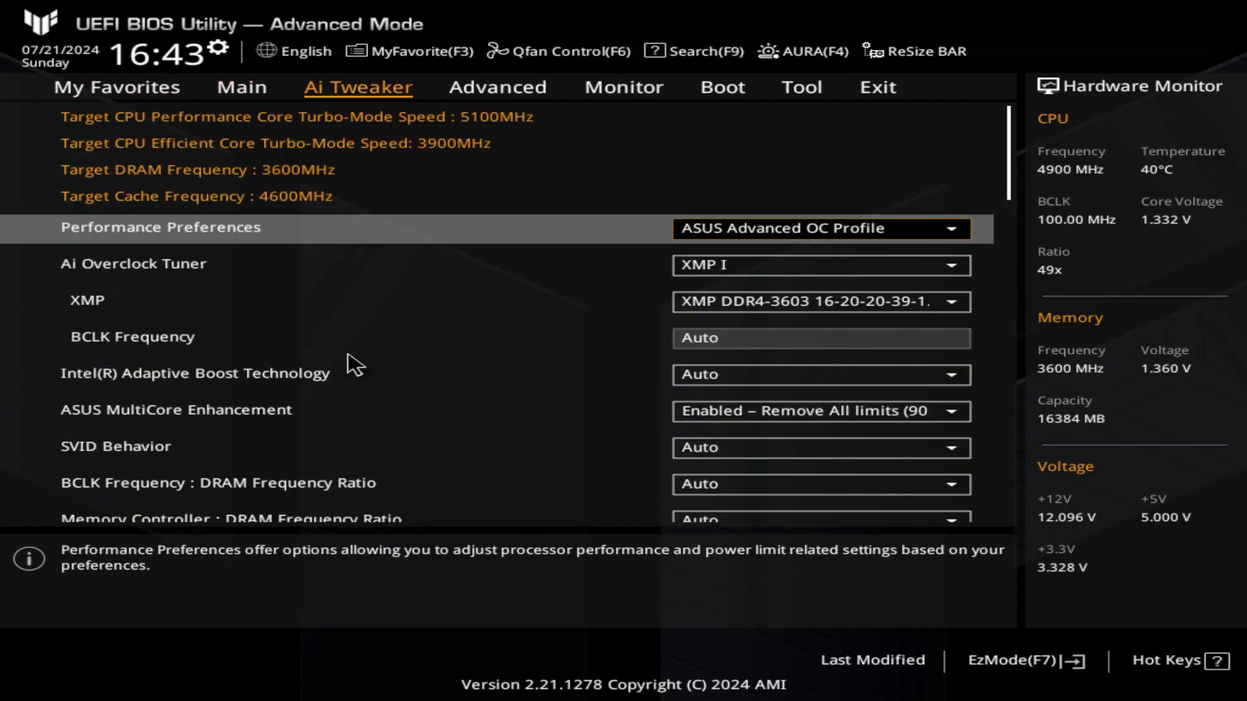
pyautogui.press('Right')
pyautogui.press('Right')
pyautogui.press('Right')
pyautogui.press('Right')
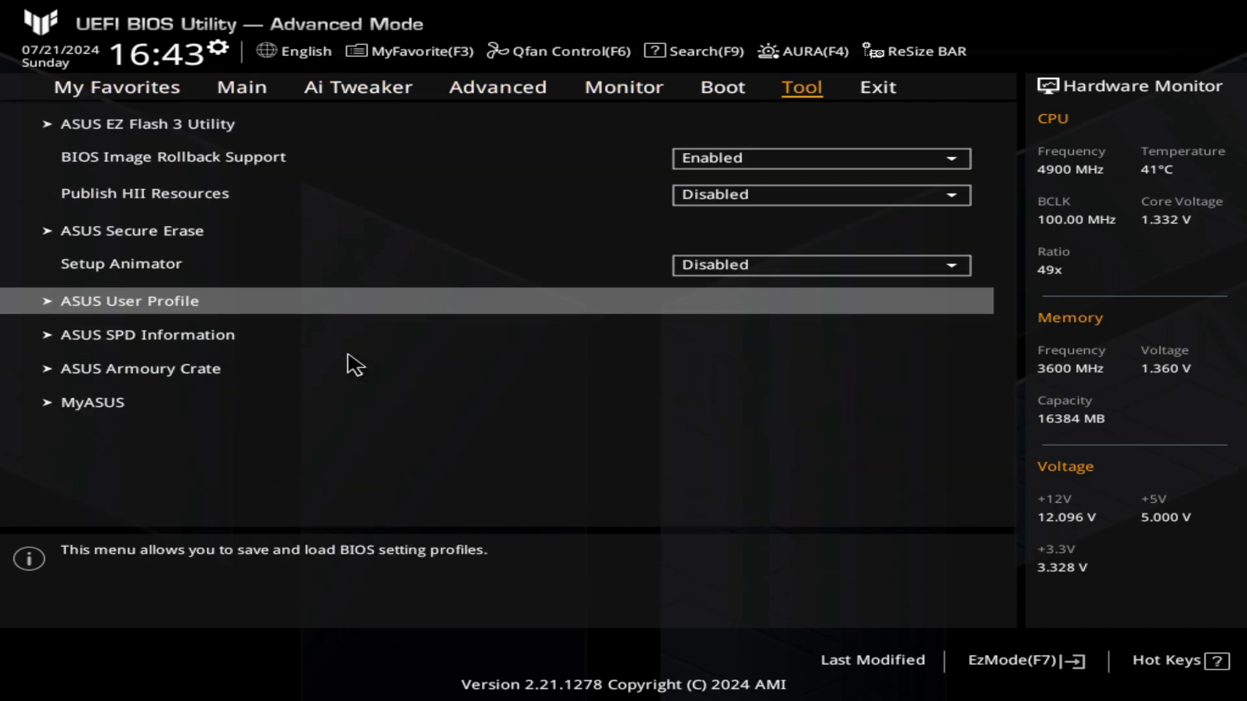
pyautogui.press('Down')
pyautogui.press('Up')
pyautogui.press('Up')
pyautogui.press('Up')
pyautogui.press('Up')
pyautogui.press('Up')
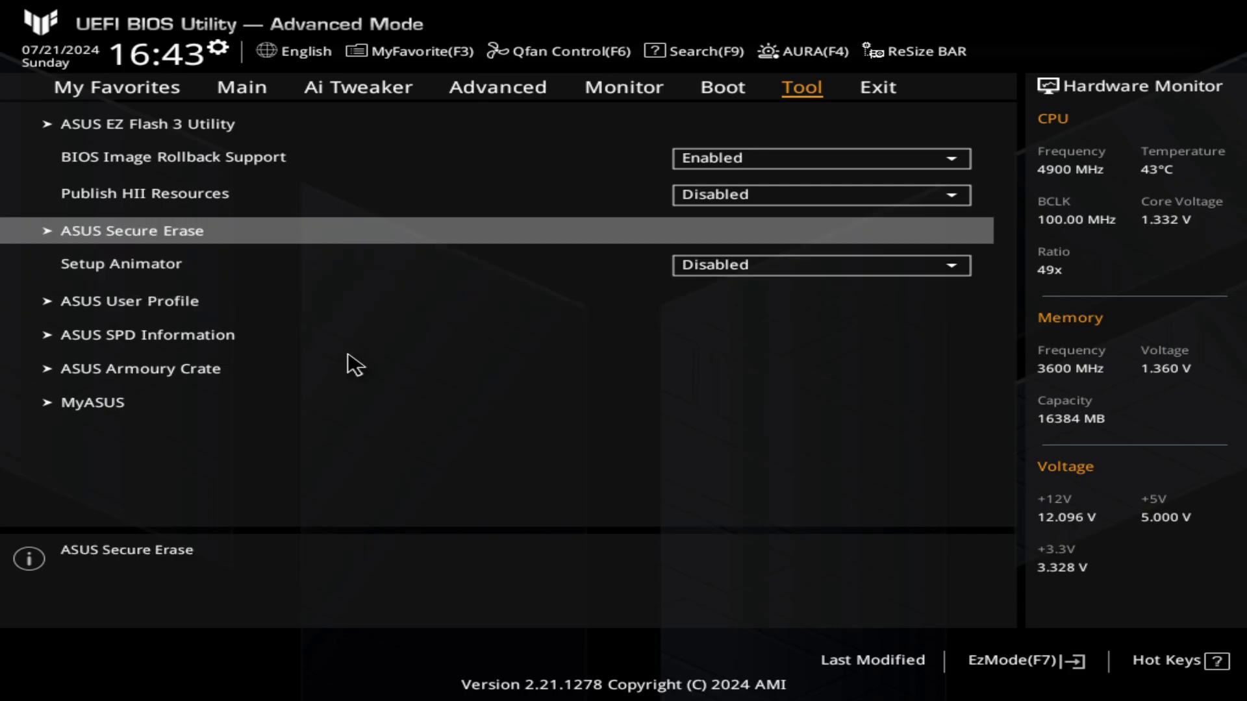
pyautogui.press('Up')
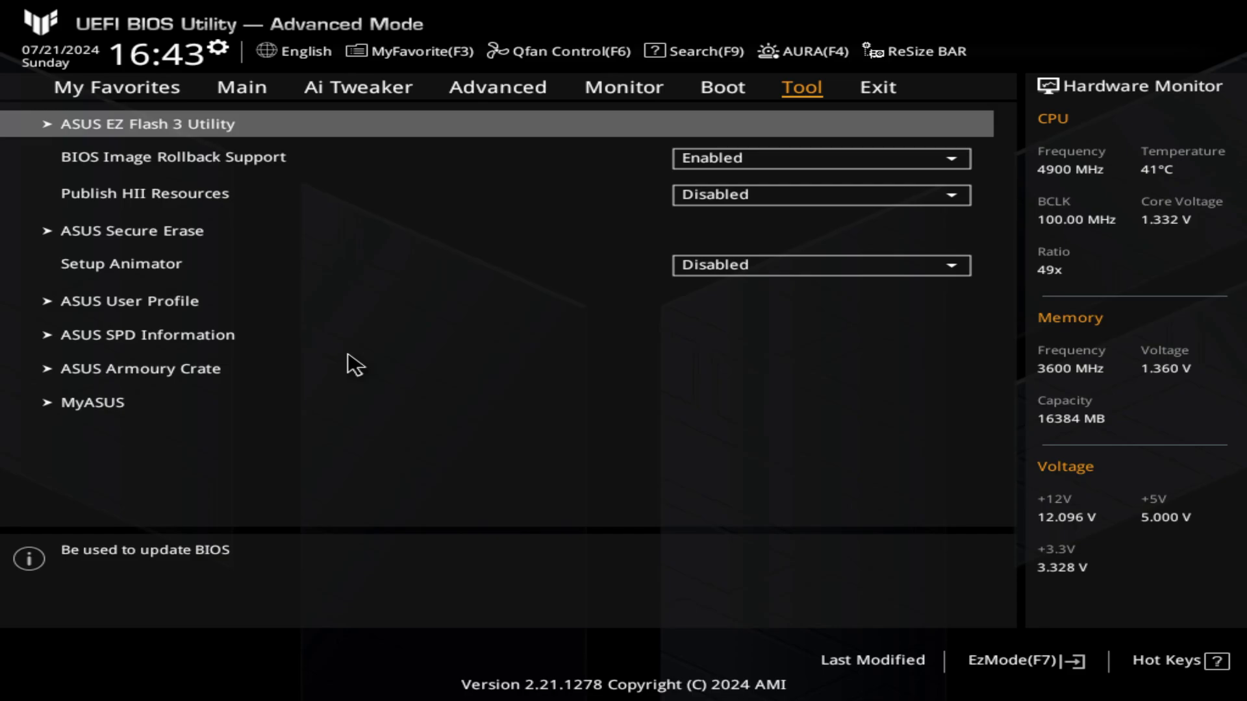
pyautogui.press('Return')
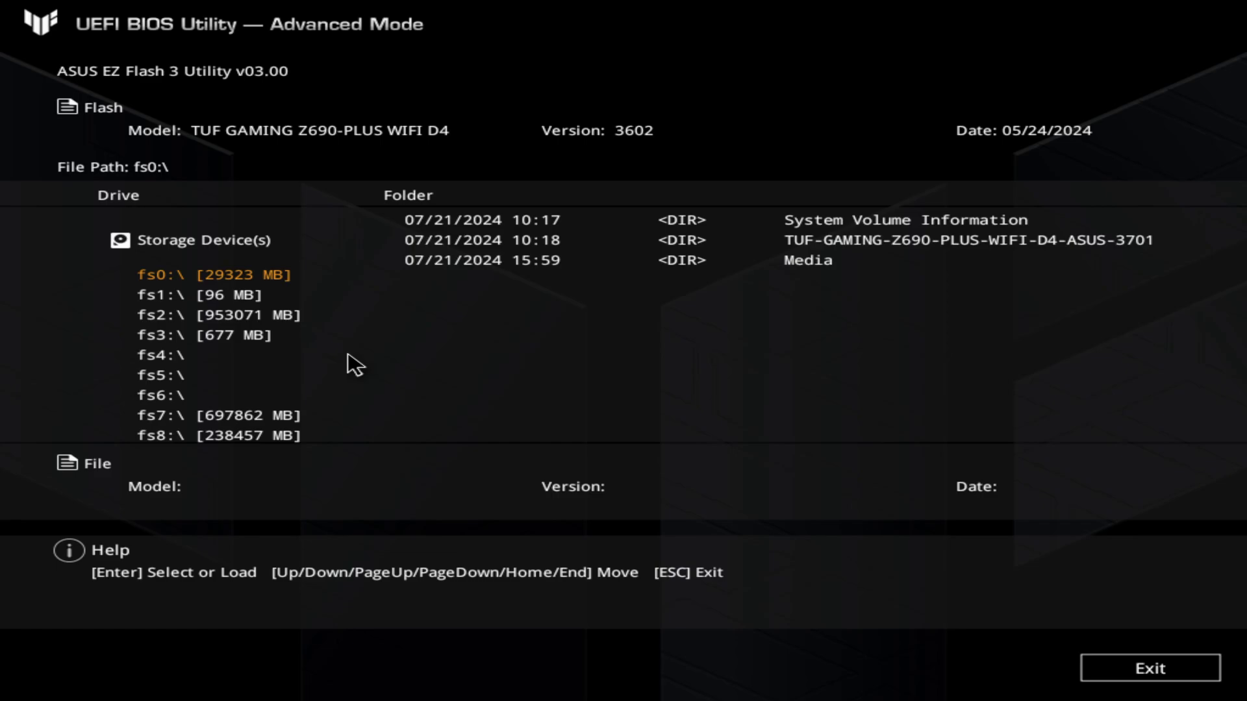
# Step: Check the drives, go back to fs0, and highlight the TUF-GAMING-Z690-PLUS-WIFI-D4-ASUS-3701 folder
pyautogui.press('Down')
pyautogui.press('Down')
pyautogui.press('Up')
pyautogui.press('Up')
pyautogui.press('Down')
pyautogui.press('Down')
pyautogui.press('Down')
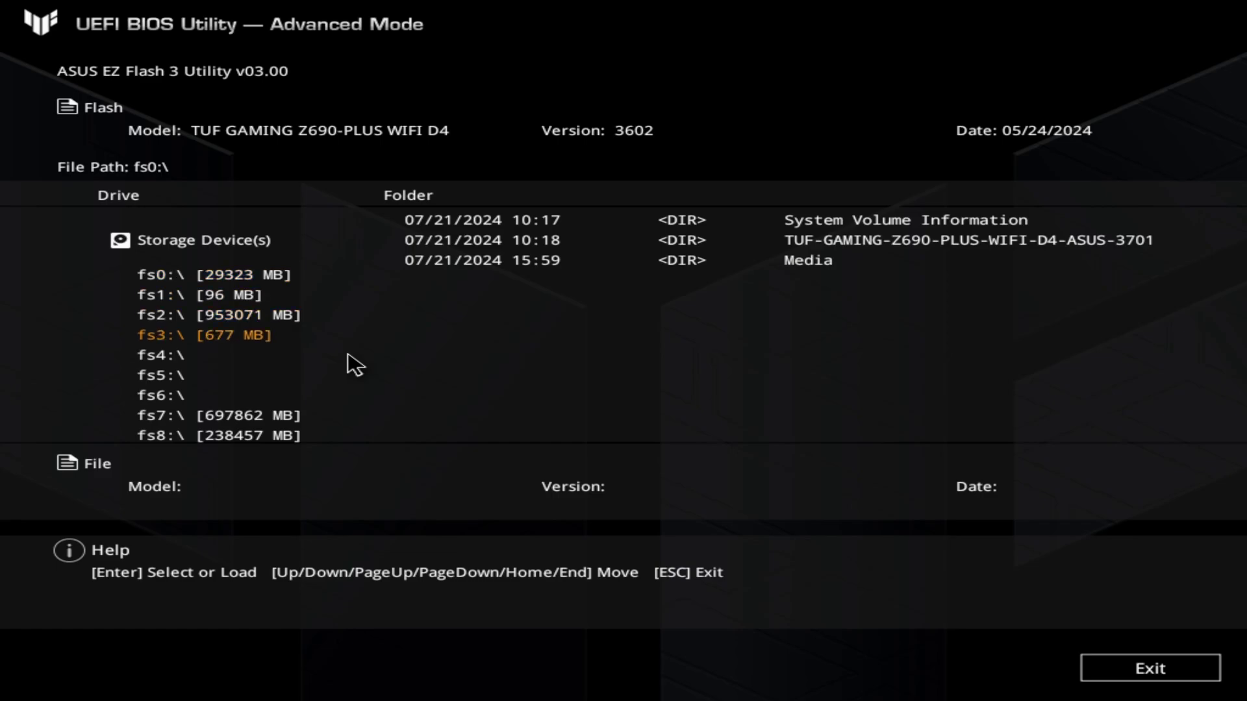
pyautogui.press('Up')
pyautogui.press('Up')
pyautogui.press('Up')
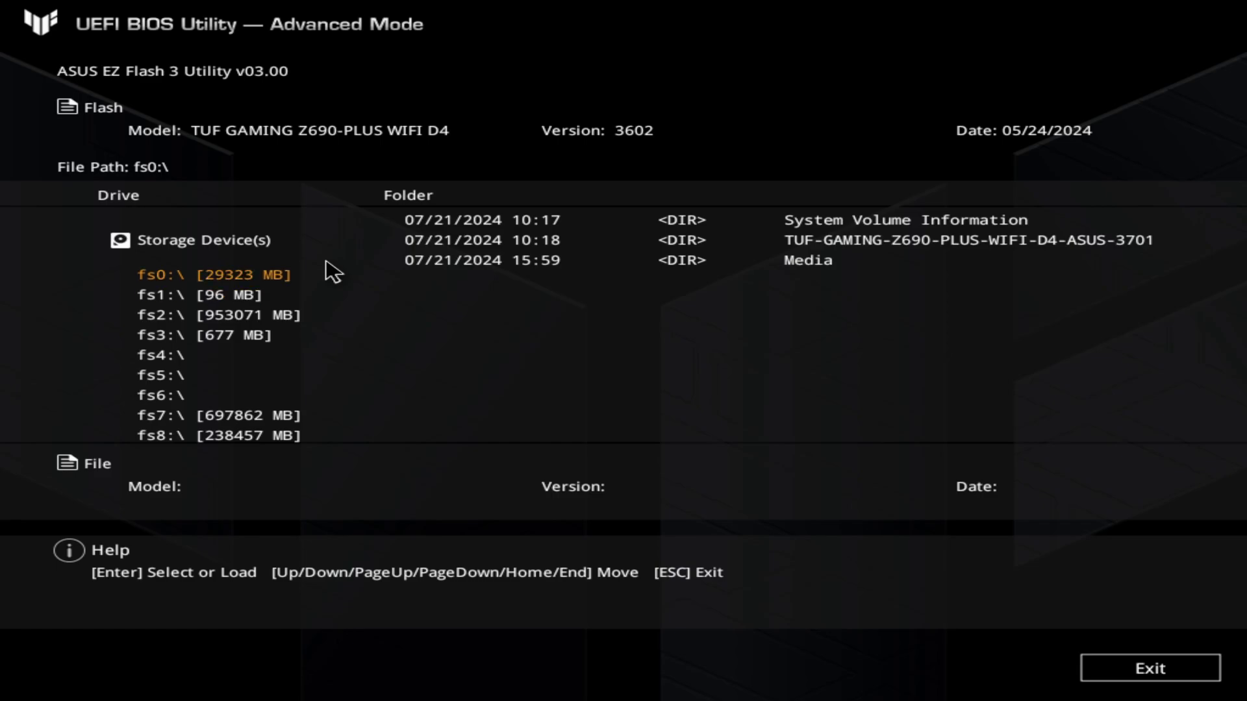
pyautogui.press('Return')
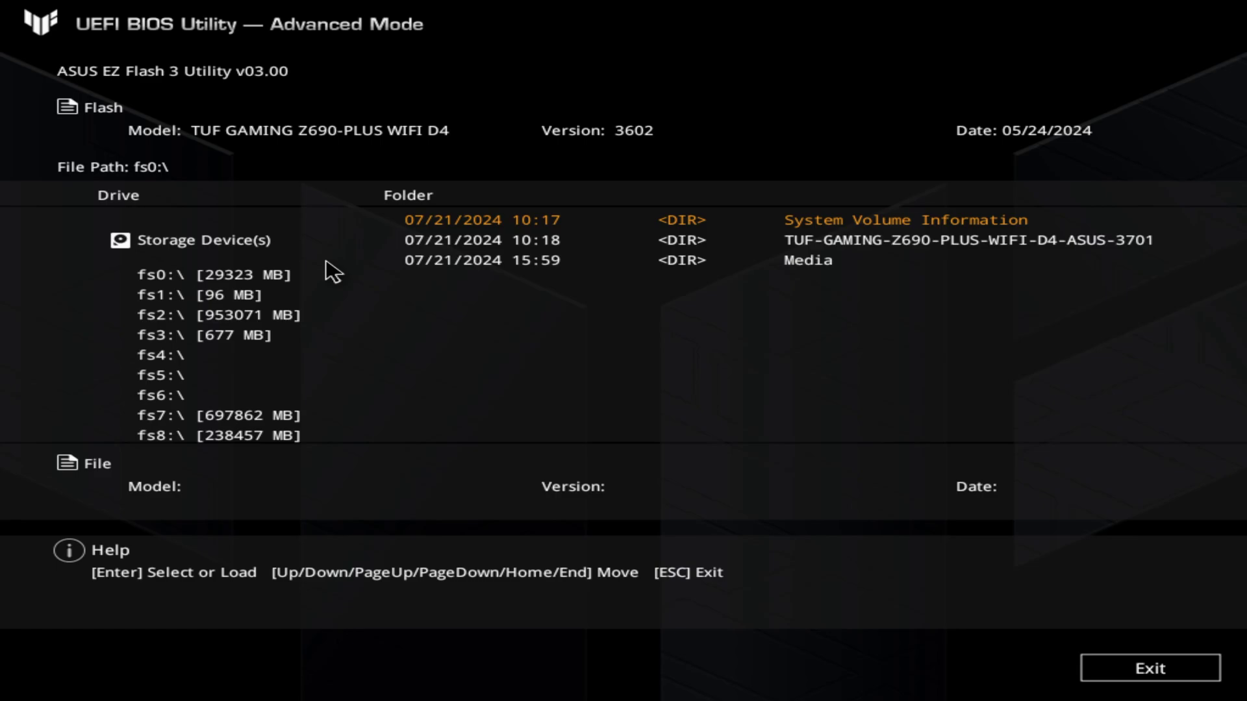
pyautogui.press('Down')
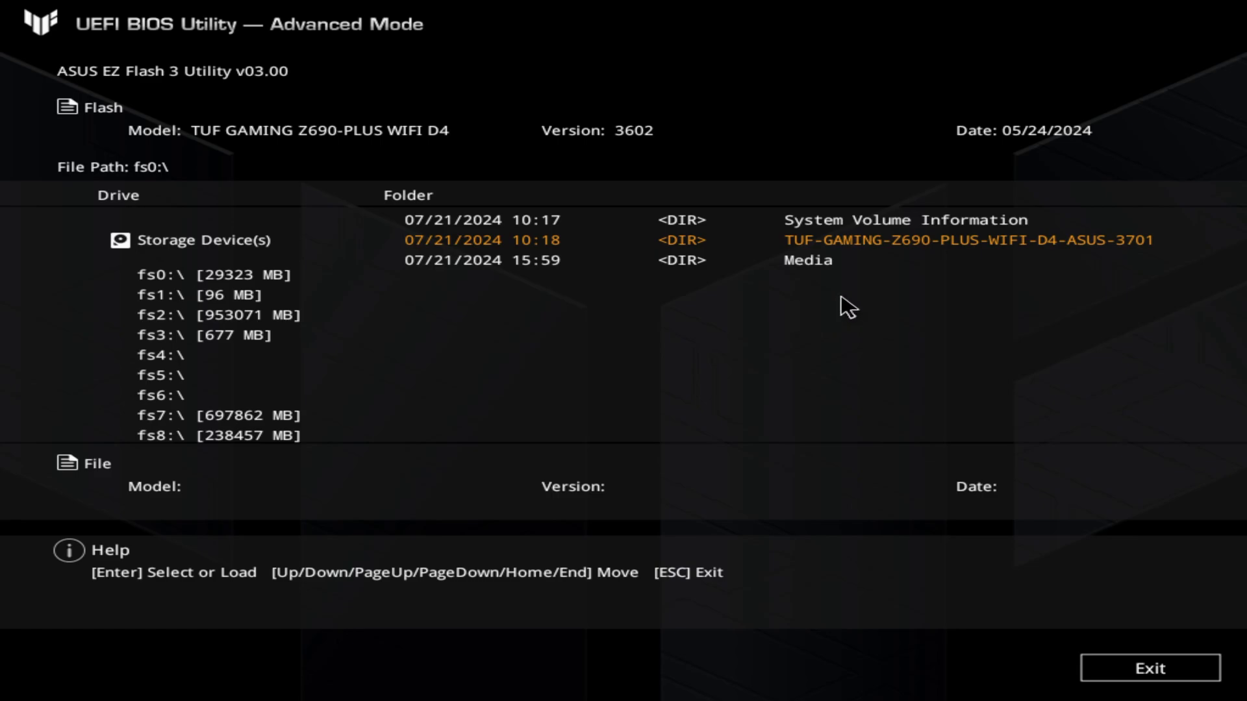
# Step: Open the ASUS-3701 folder and load TGZ690W4.CAP for flashing
pyautogui.doubleClick(974, 249)
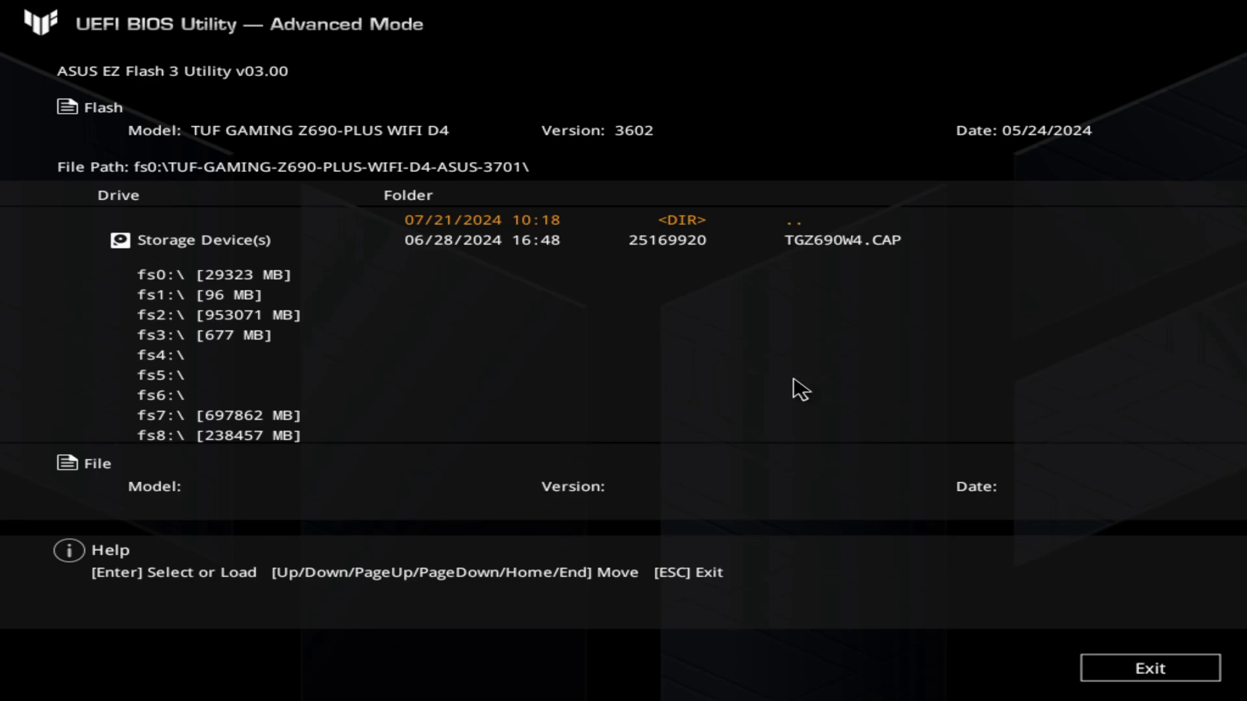
pyautogui.press('Down')
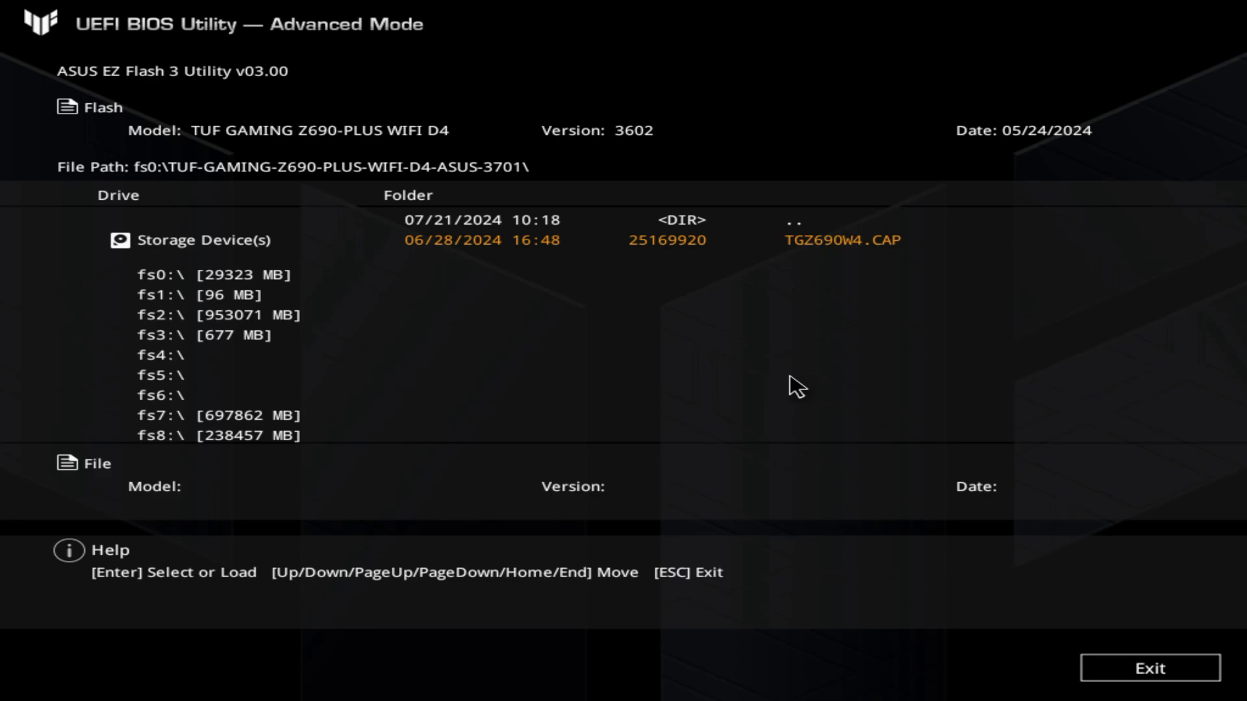
pyautogui.press('Return')
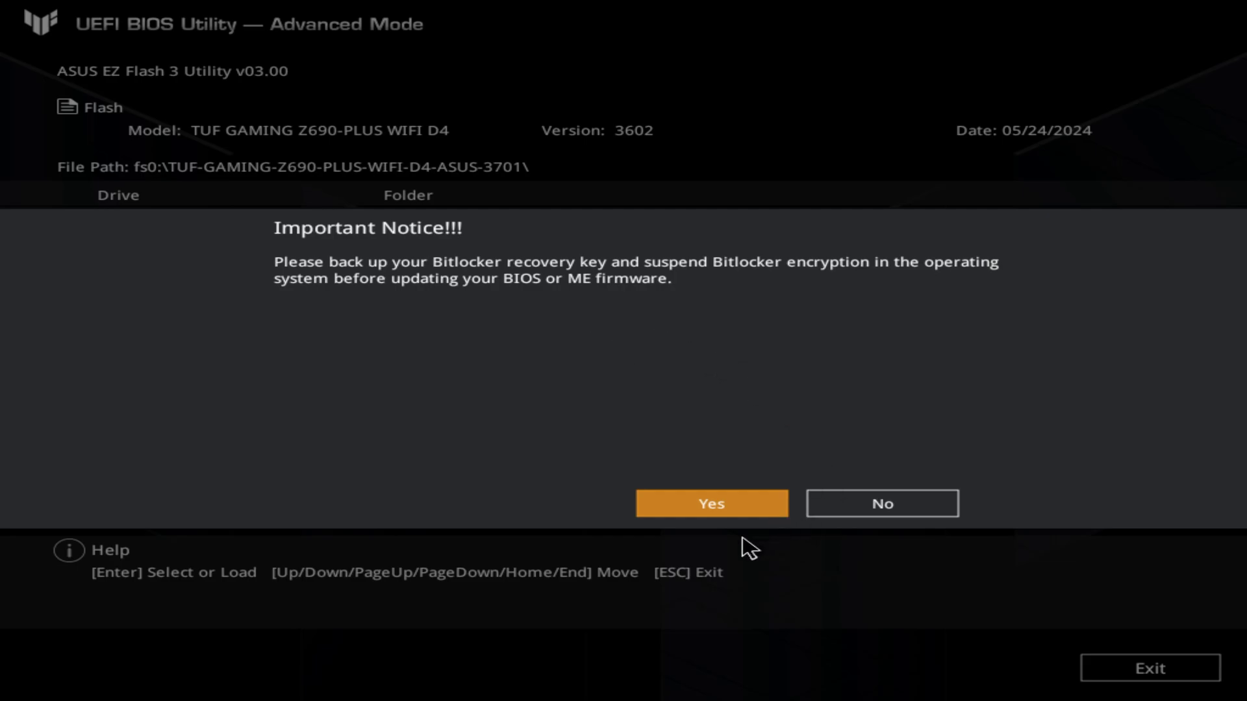
# Step: Accept the Bitlocker backup notice and agree to read the TGZ690W4.CAP file
pyautogui.click(698, 502)
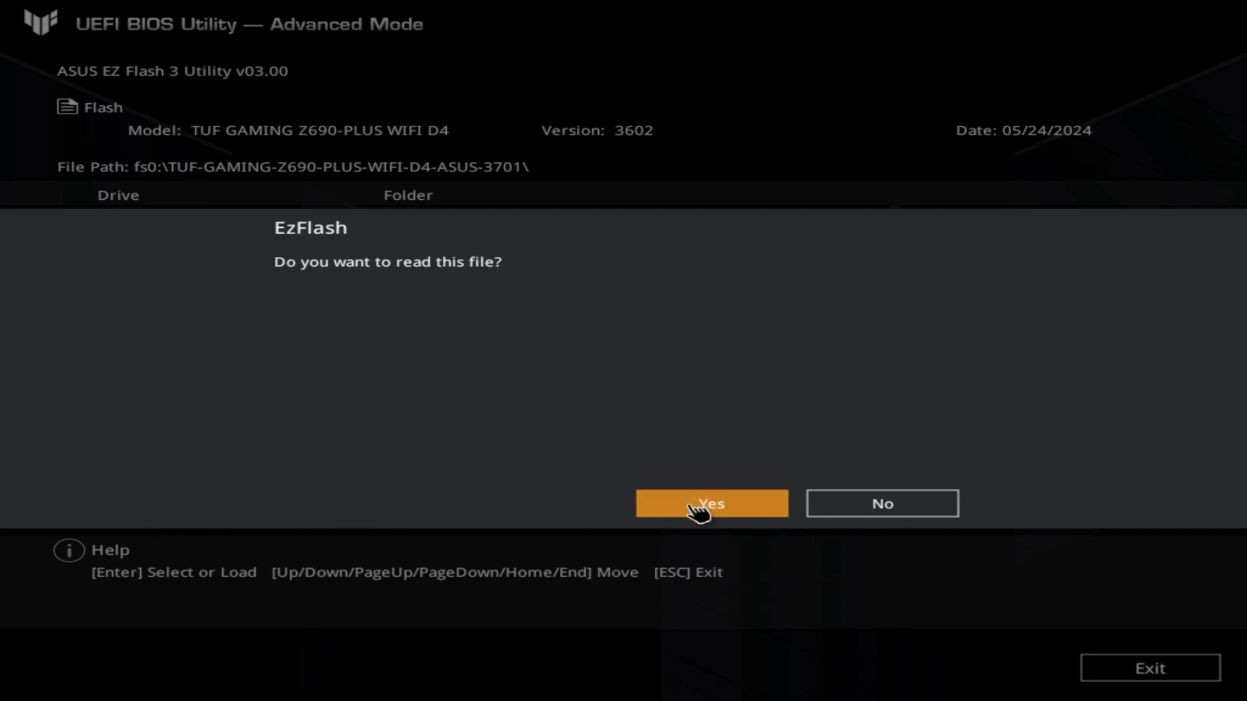
pyautogui.click(698, 512)
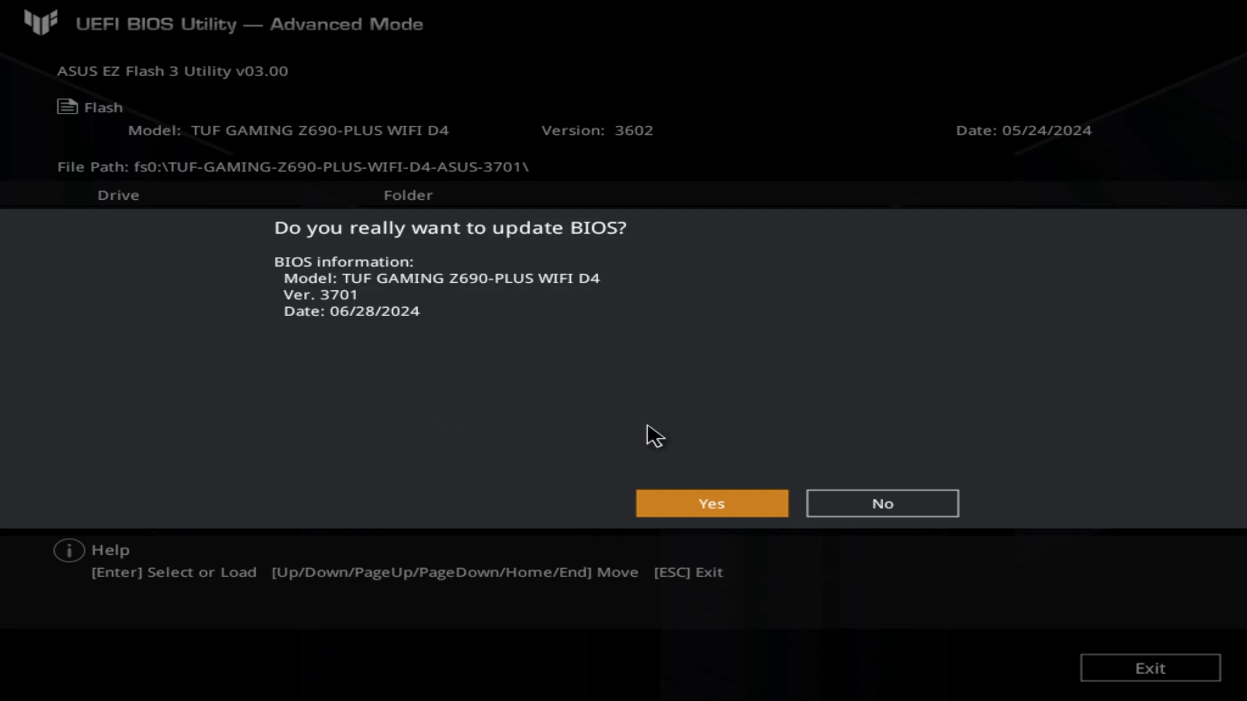
# Step: Confirm the update to BIOS version 3701 and let the flash complete
pyautogui.click(693, 513)
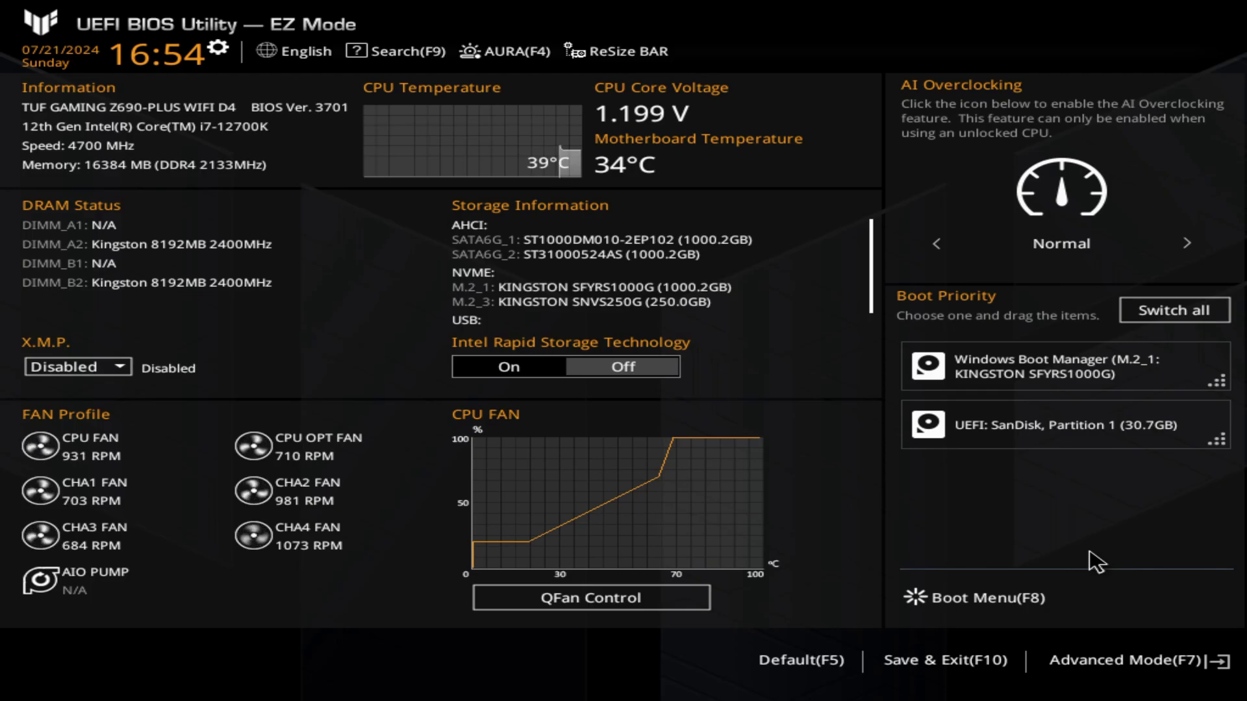
# Step: Switch to Advanced Mode and go to the Exit page
pyautogui.click(1179, 669)
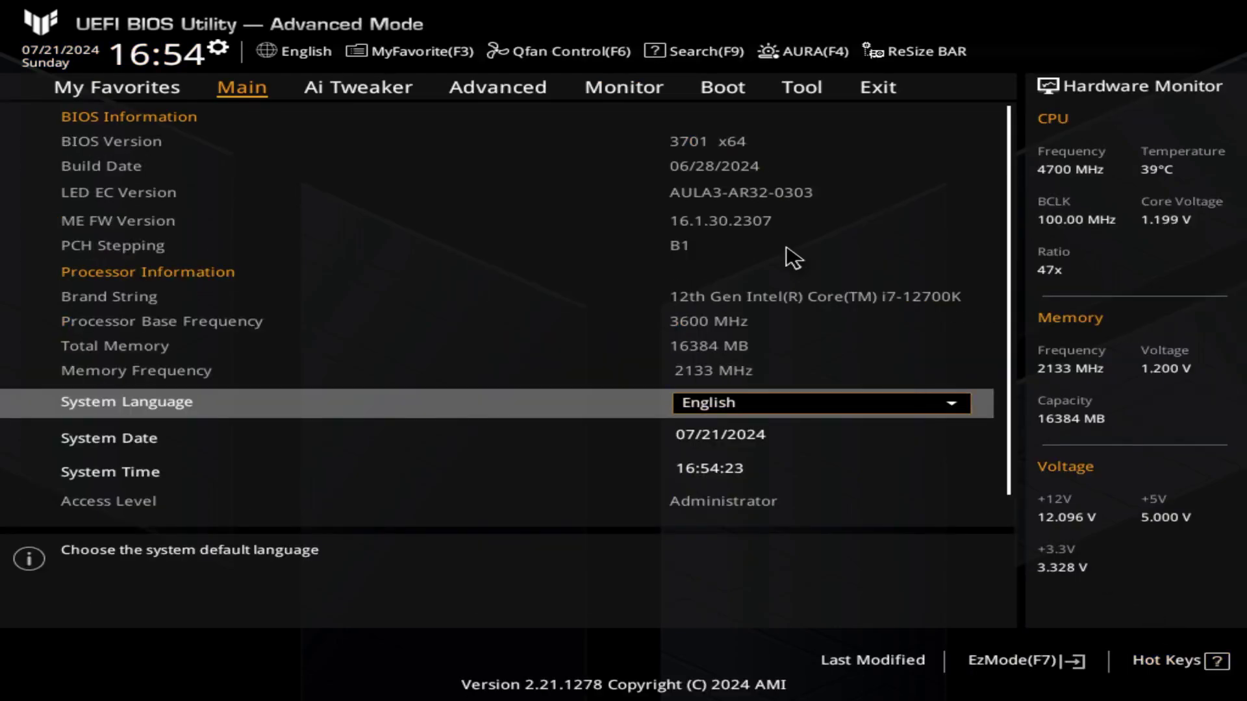
pyautogui.press('Right')
pyautogui.press('Right')
pyautogui.press('Right')
pyautogui.press('Right')
pyautogui.press('Right')
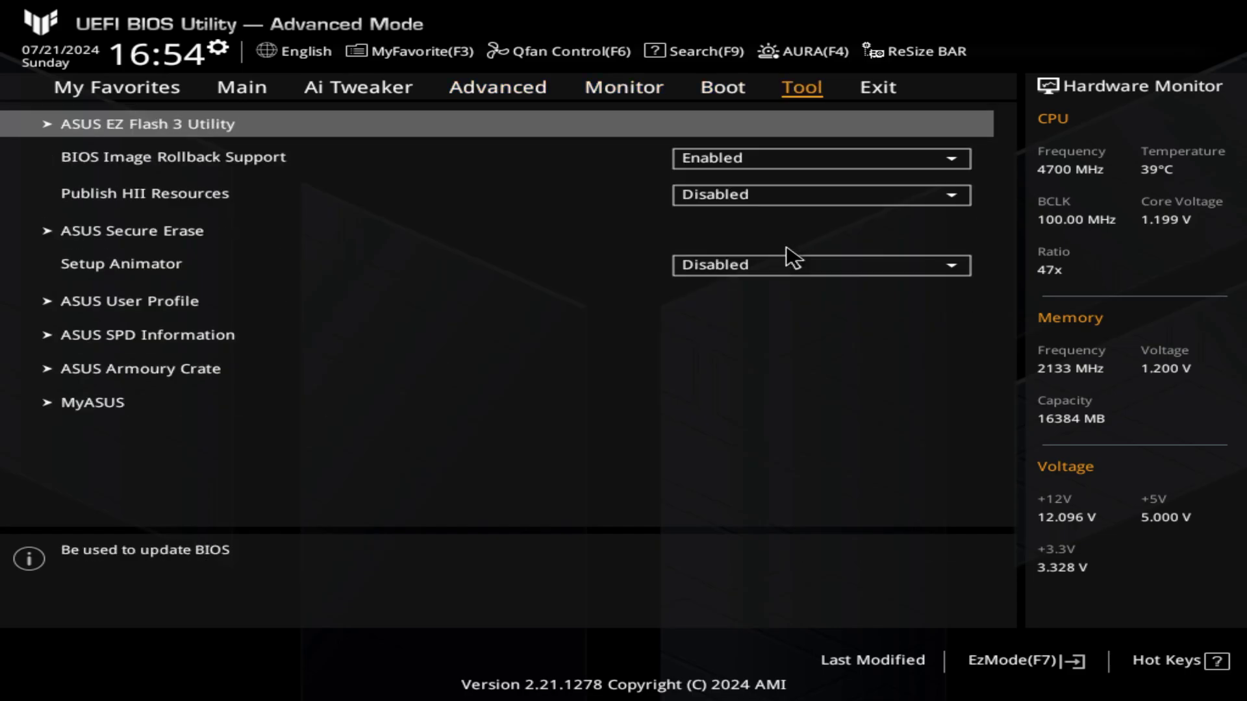
pyautogui.press('Right')
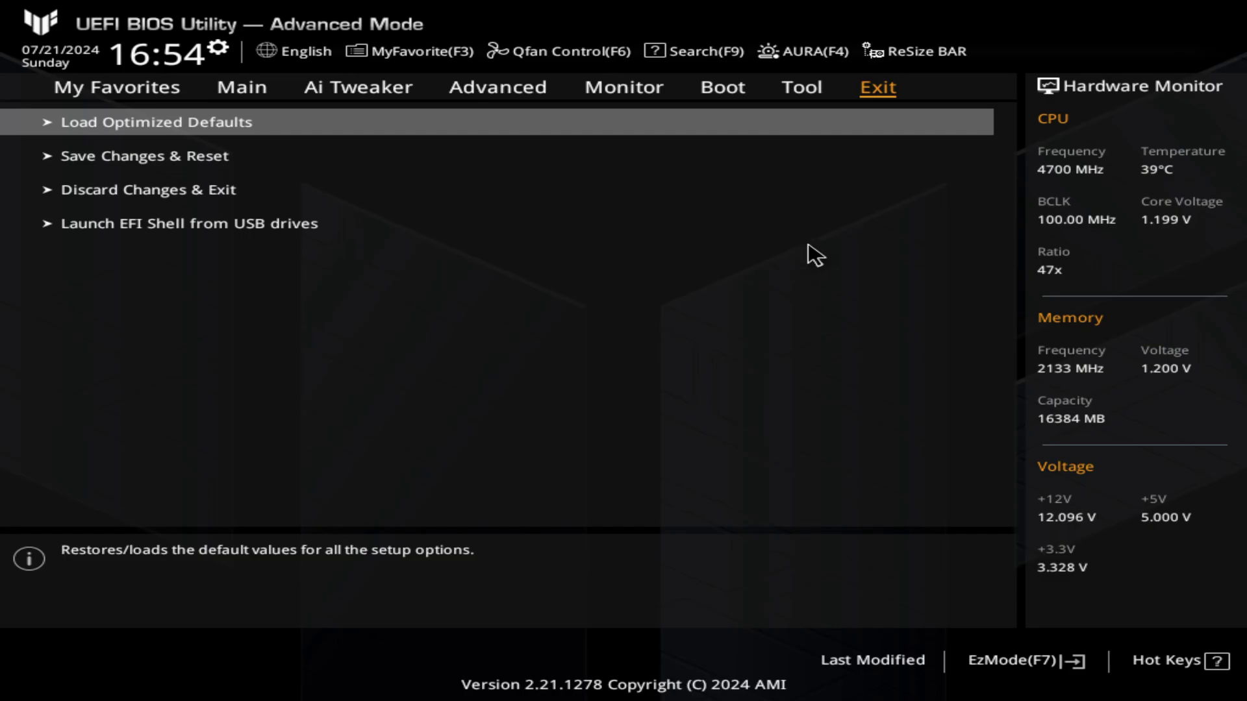
pyautogui.press('Down')
pyautogui.press('Up')
# Step: Load Optimized Defaults and confirm Ok in the Reset to Defaults dialog
pyautogui.press('Return')
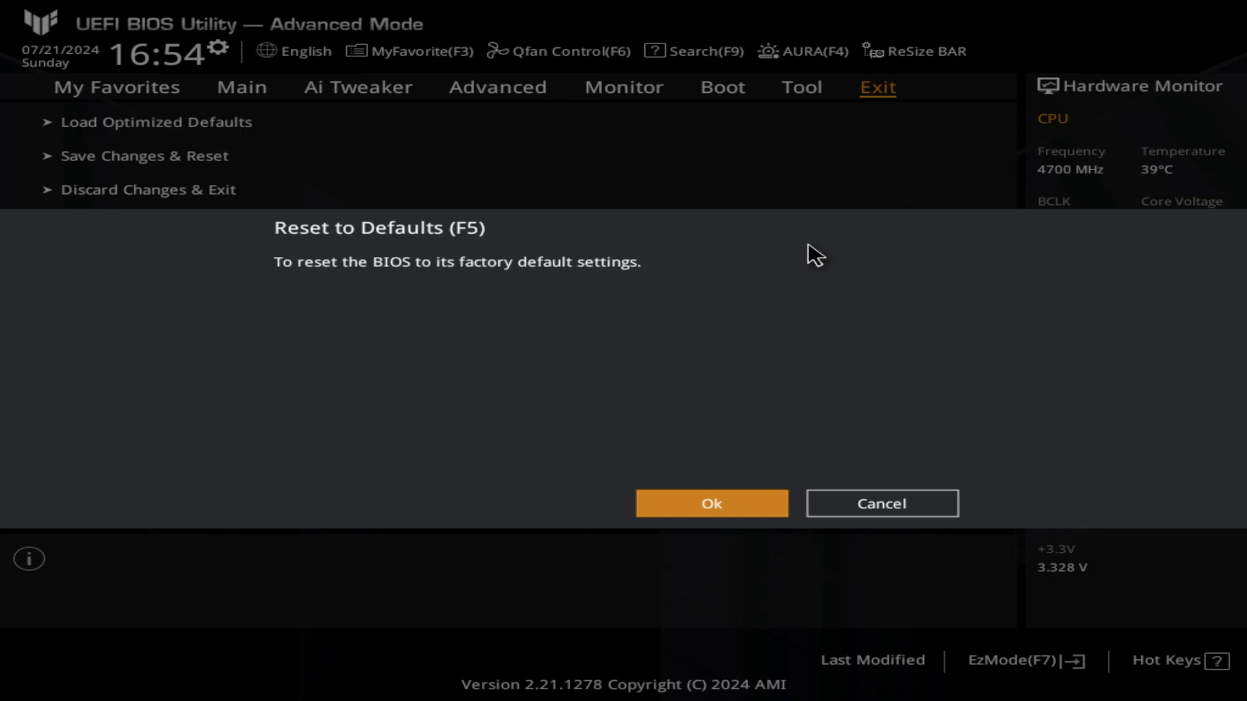
pyautogui.press('Right')
pyautogui.press('Left')
pyautogui.press('Return')
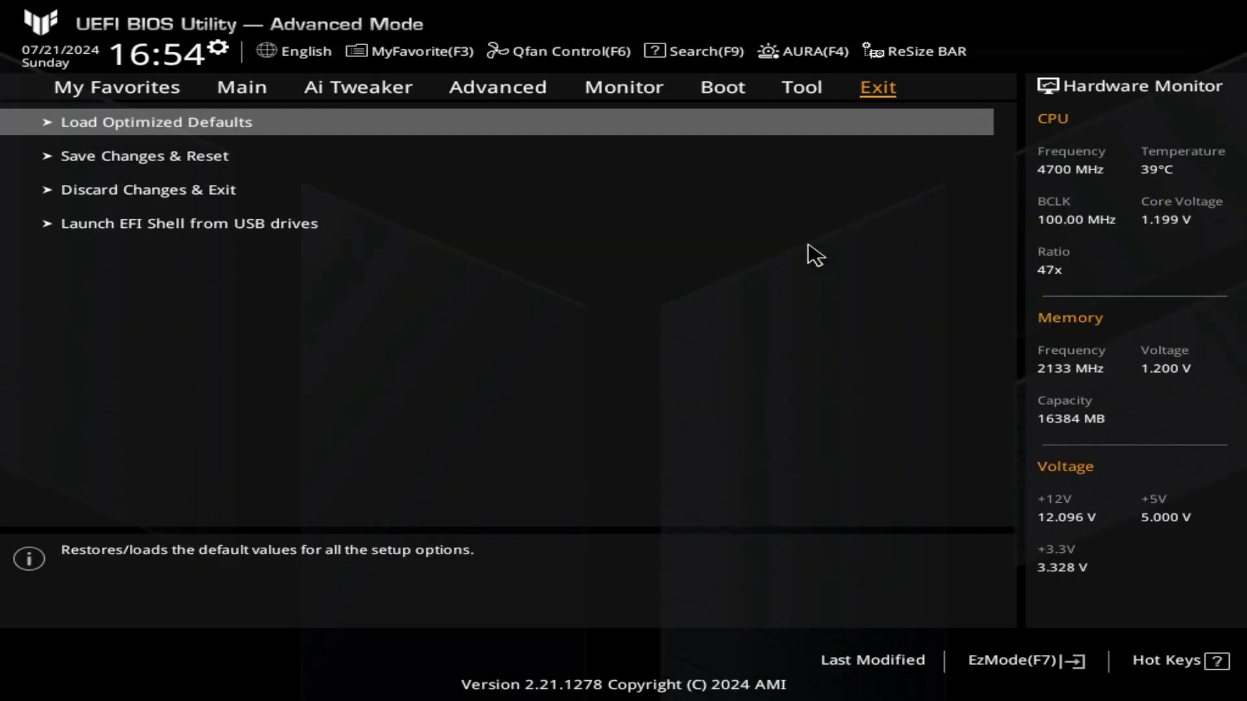
# Step: Move to the Ai Tweaker page and highlight the Ai Overclock Tuner setting, currently Auto
pyautogui.press('Right')
pyautogui.press('Right')
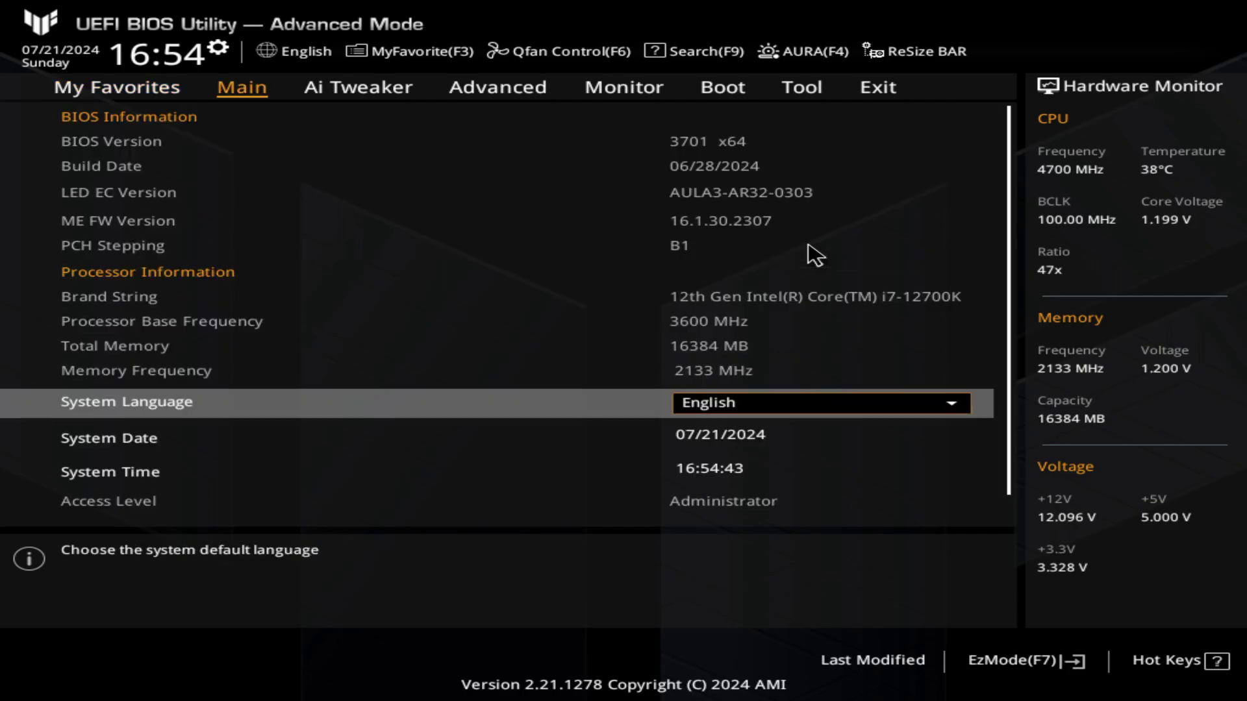
pyautogui.press('Right')
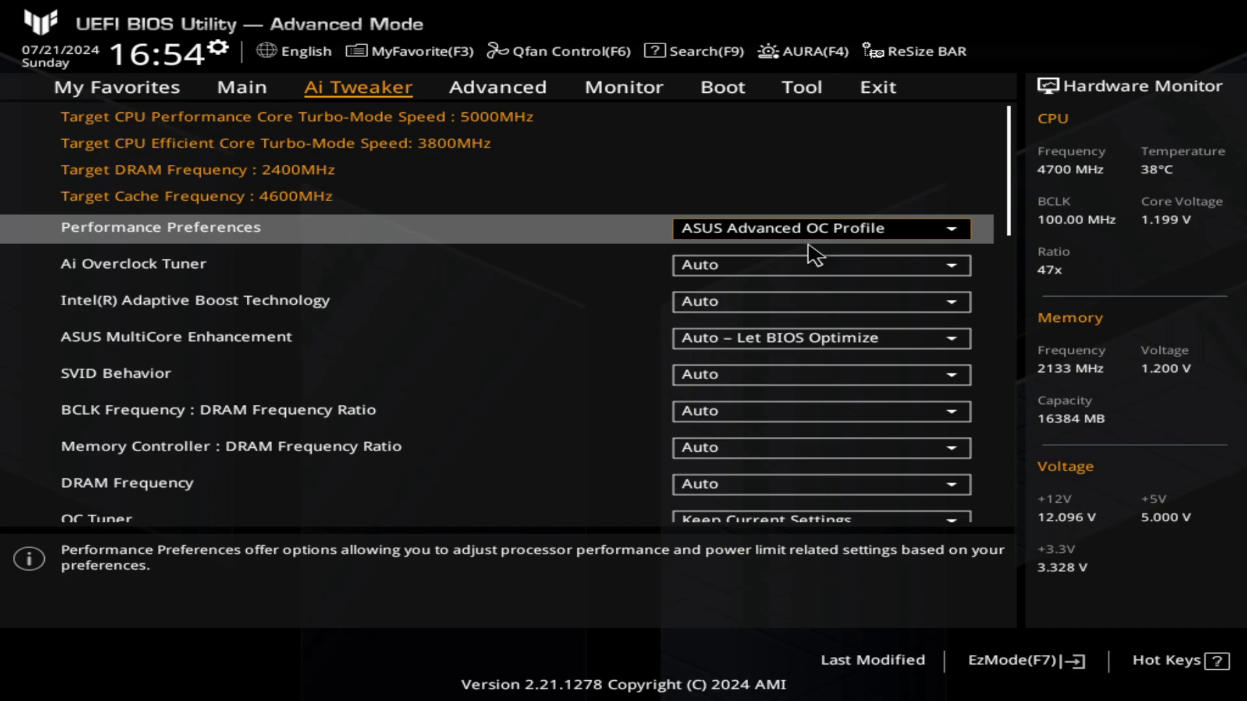
pyautogui.press('Down')
pyautogui.press('Down')
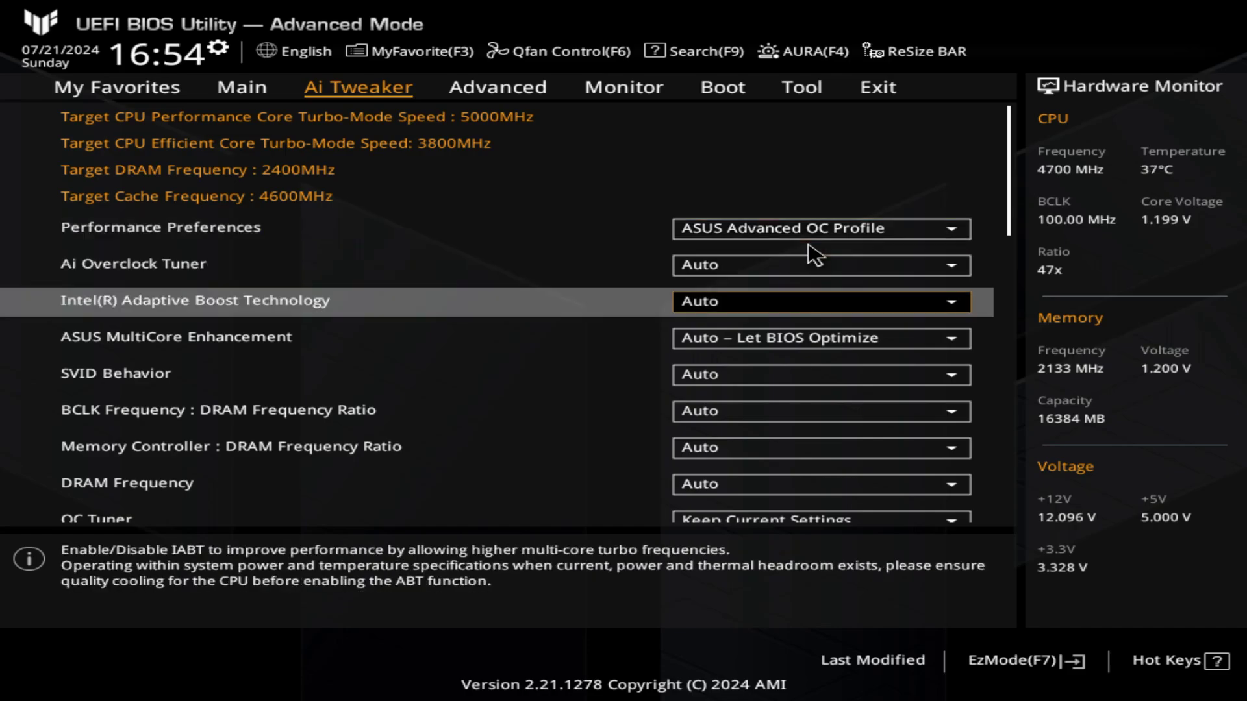
pyautogui.press('Up')
pyautogui.press('Up')
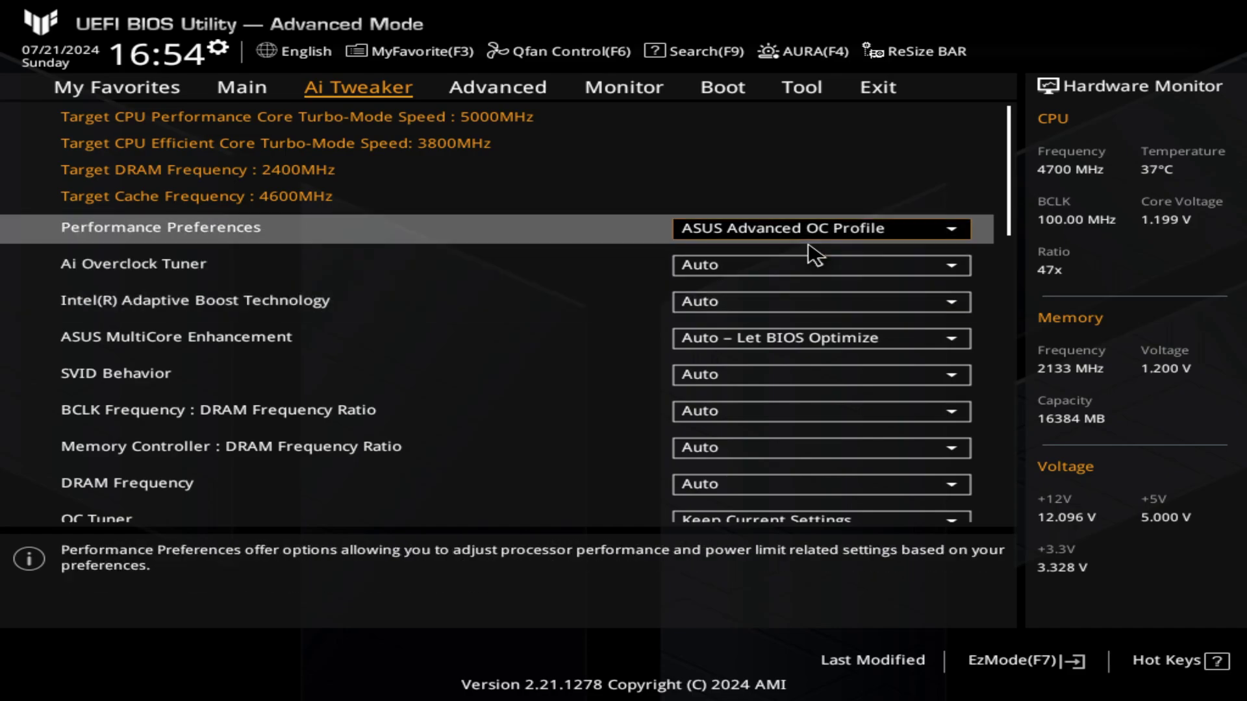
pyautogui.press('Down')
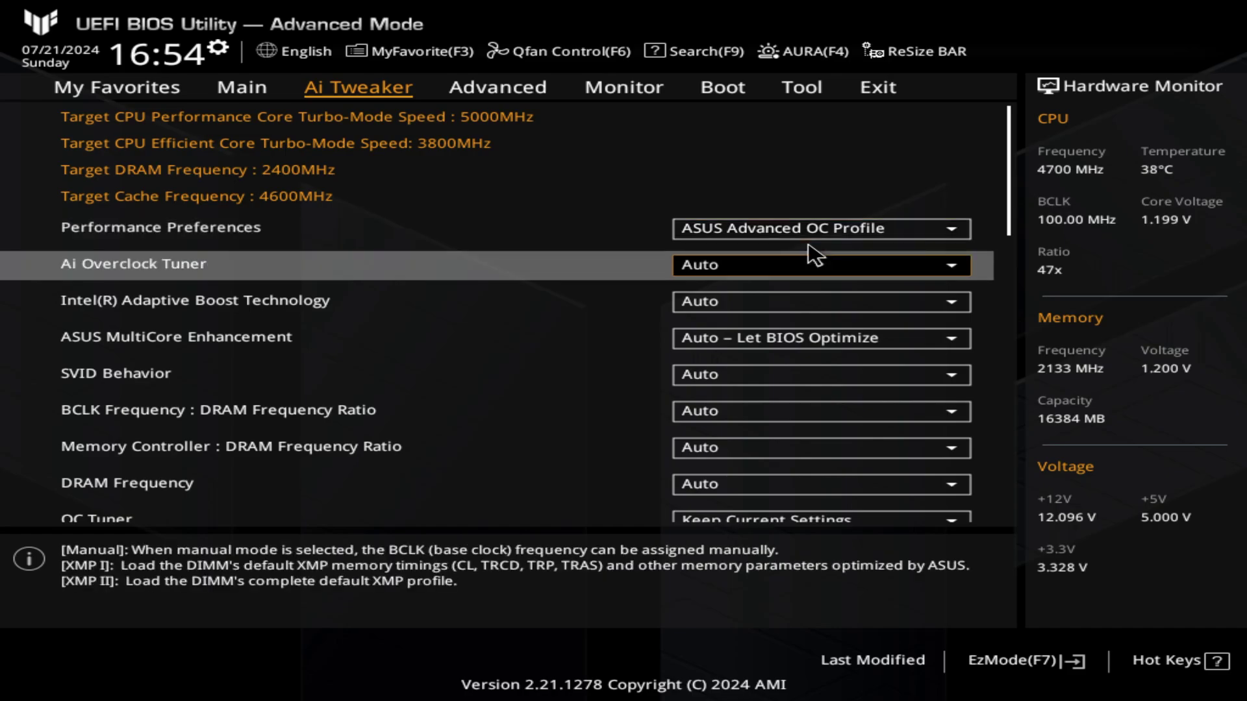
pyautogui.press('Down')
pyautogui.press('Down')
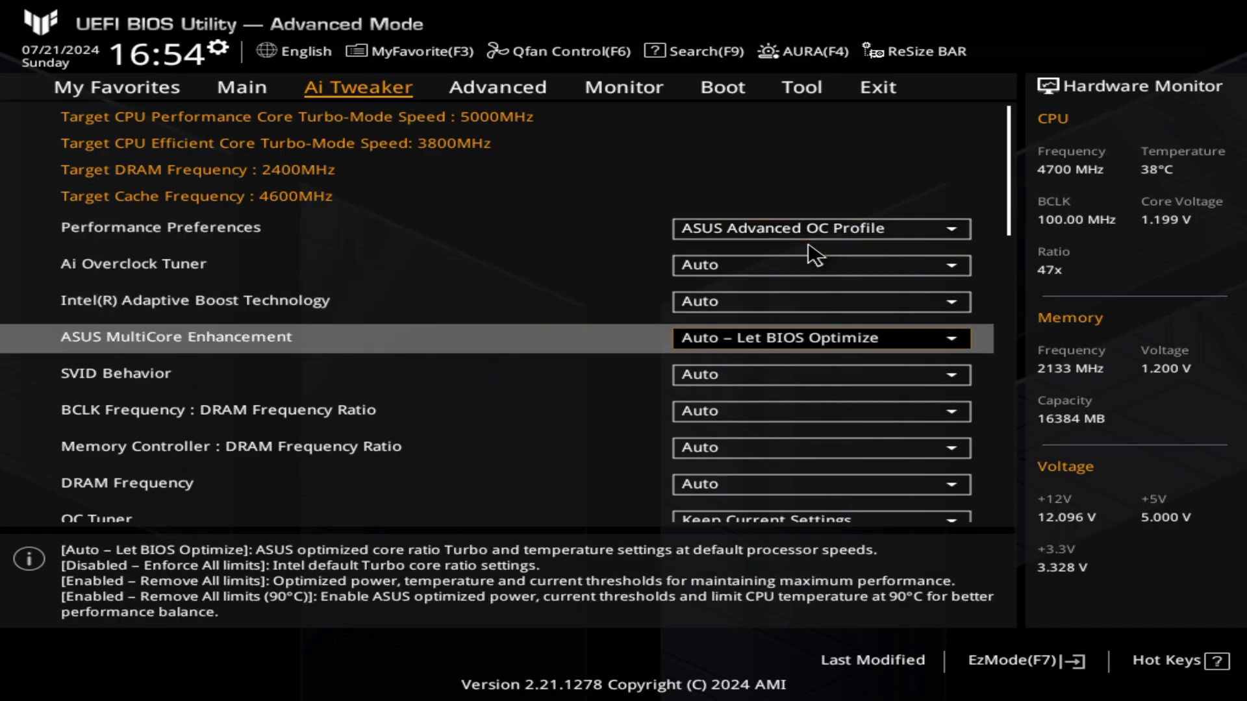
pyautogui.press('Down')
pyautogui.press('Down')
pyautogui.press('Down')
pyautogui.press('Down')
pyautogui.press('Down')
pyautogui.press('Down')
pyautogui.press('Down')
pyautogui.press('Down')
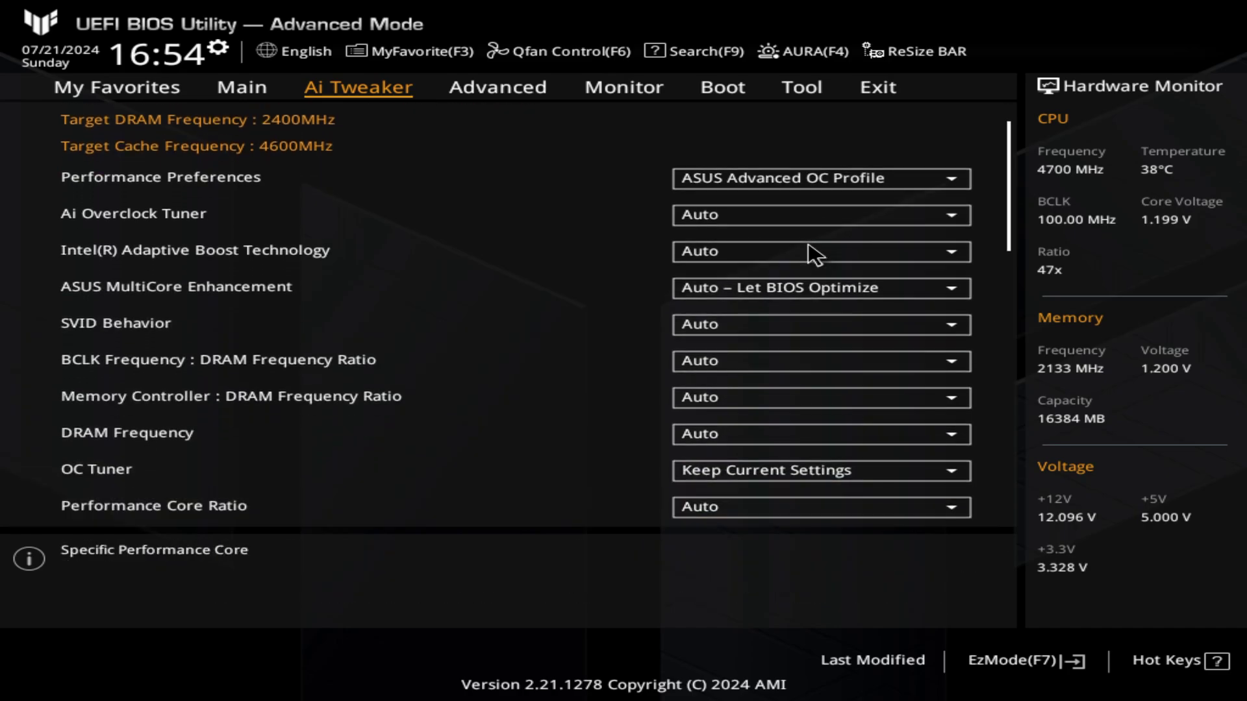
pyautogui.press('Up')
pyautogui.press('Up')
pyautogui.press('Up')
pyautogui.press('Up')
pyautogui.press('Up')
pyautogui.press('Up')
pyautogui.press('Up')
pyautogui.press('Up')
pyautogui.press('Up')
pyautogui.press('Up')
pyautogui.press('Up')
pyautogui.press('Up')
pyautogui.press('Up')
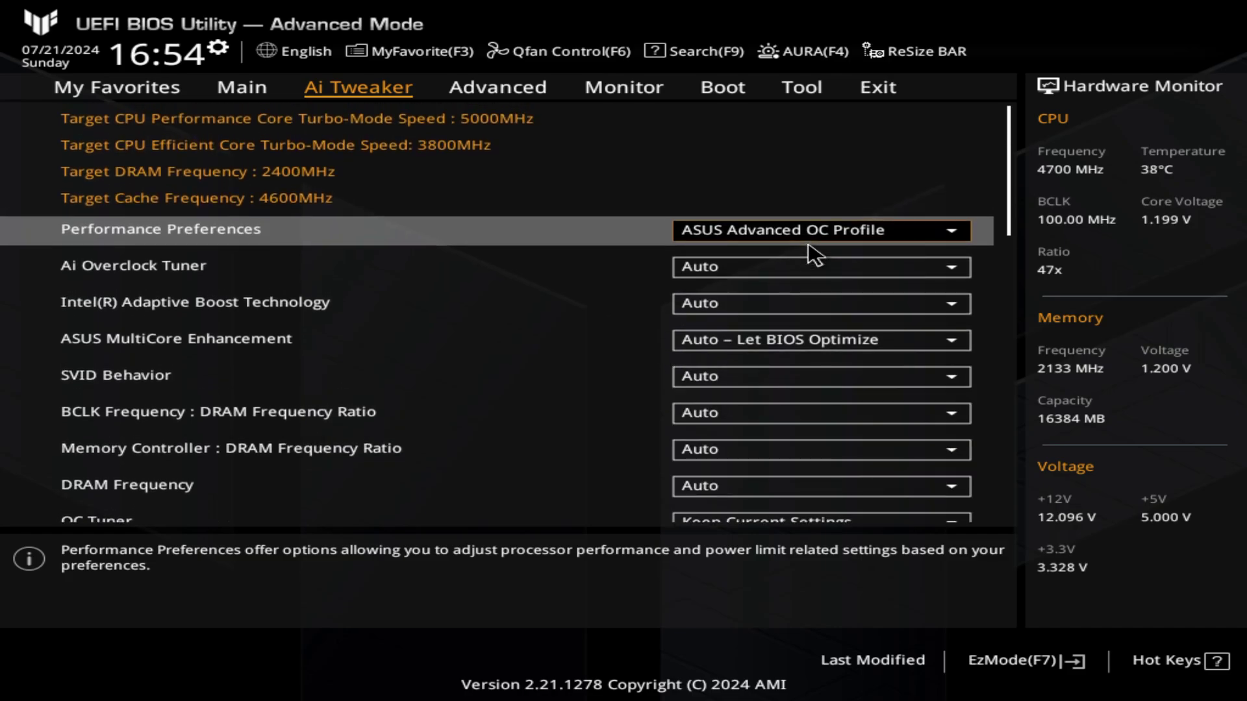
pyautogui.press('Down')
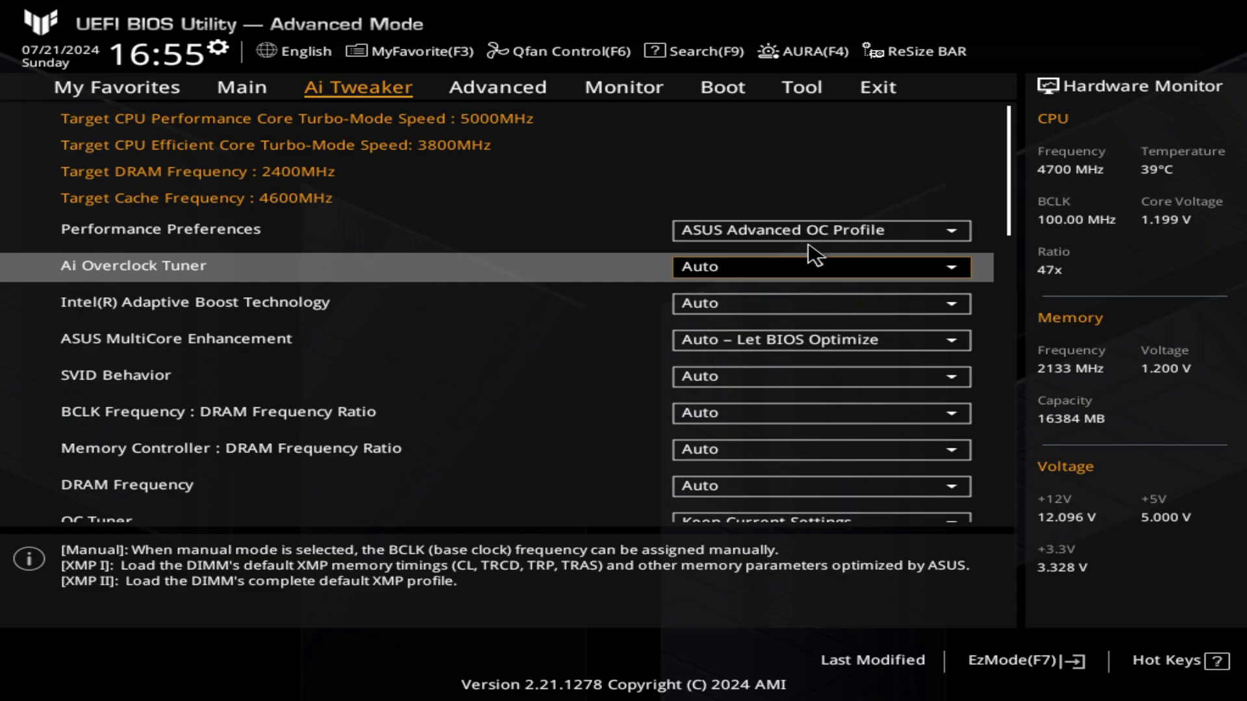
pyautogui.press('Return')
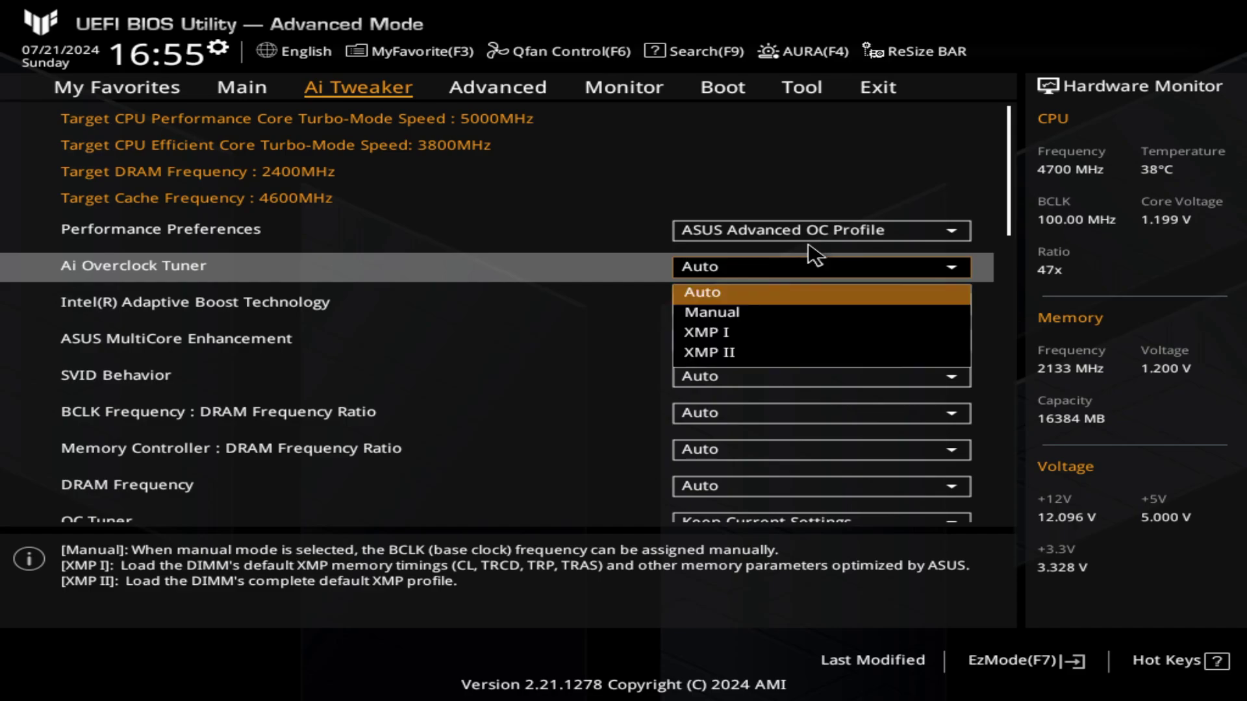
pyautogui.press('Down')
pyautogui.press('Down')
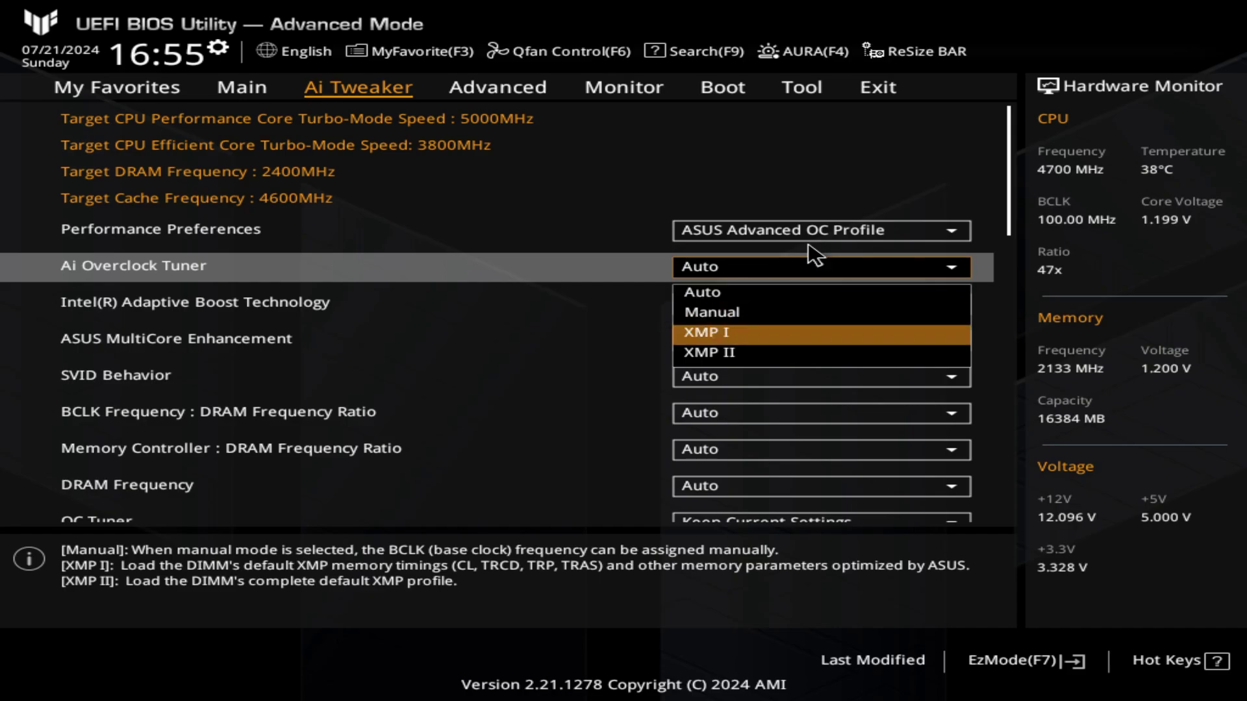
pyautogui.press('Return')
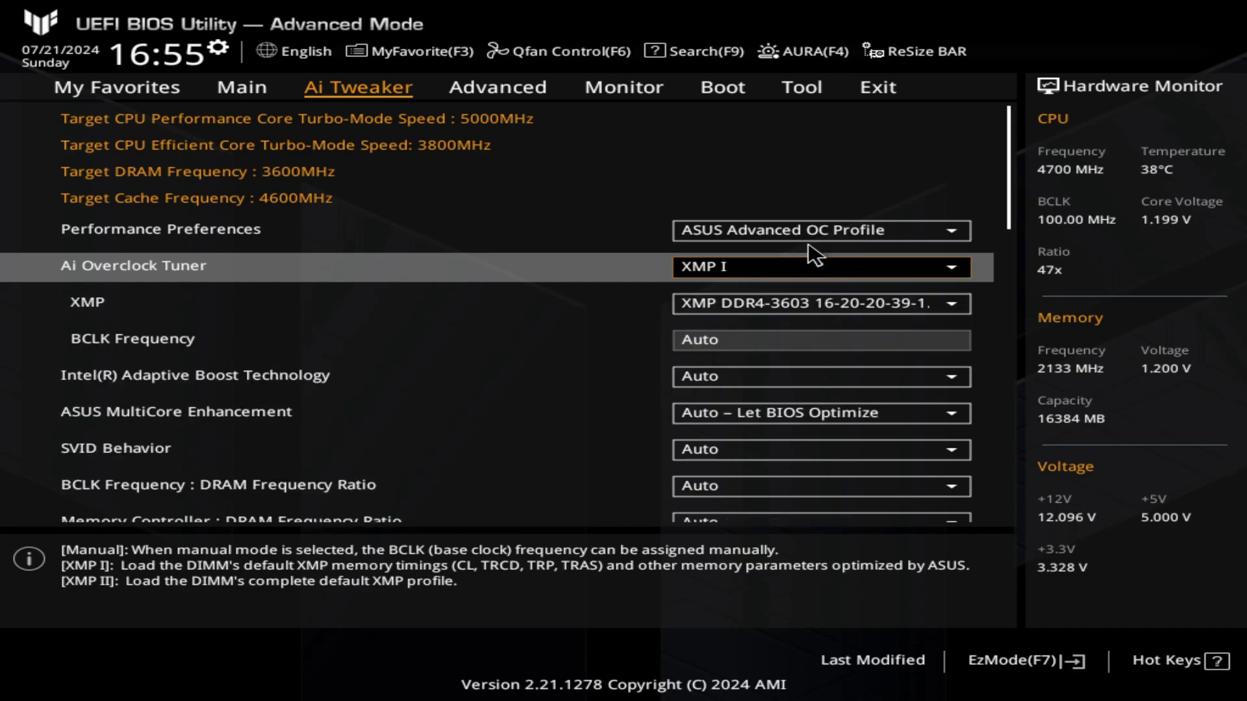
pyautogui.press('Down')
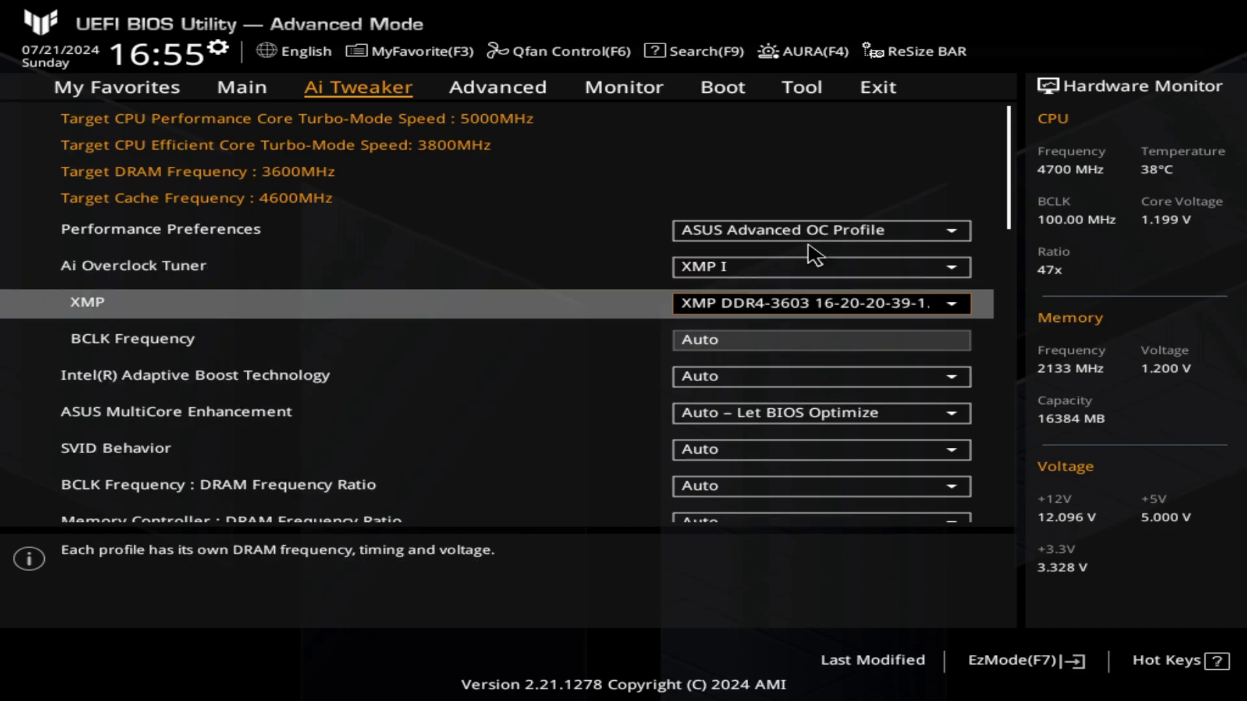
pyautogui.press('Up')
pyautogui.press('Down')
pyautogui.press('Down')
pyautogui.press('Down')
pyautogui.press('Down')
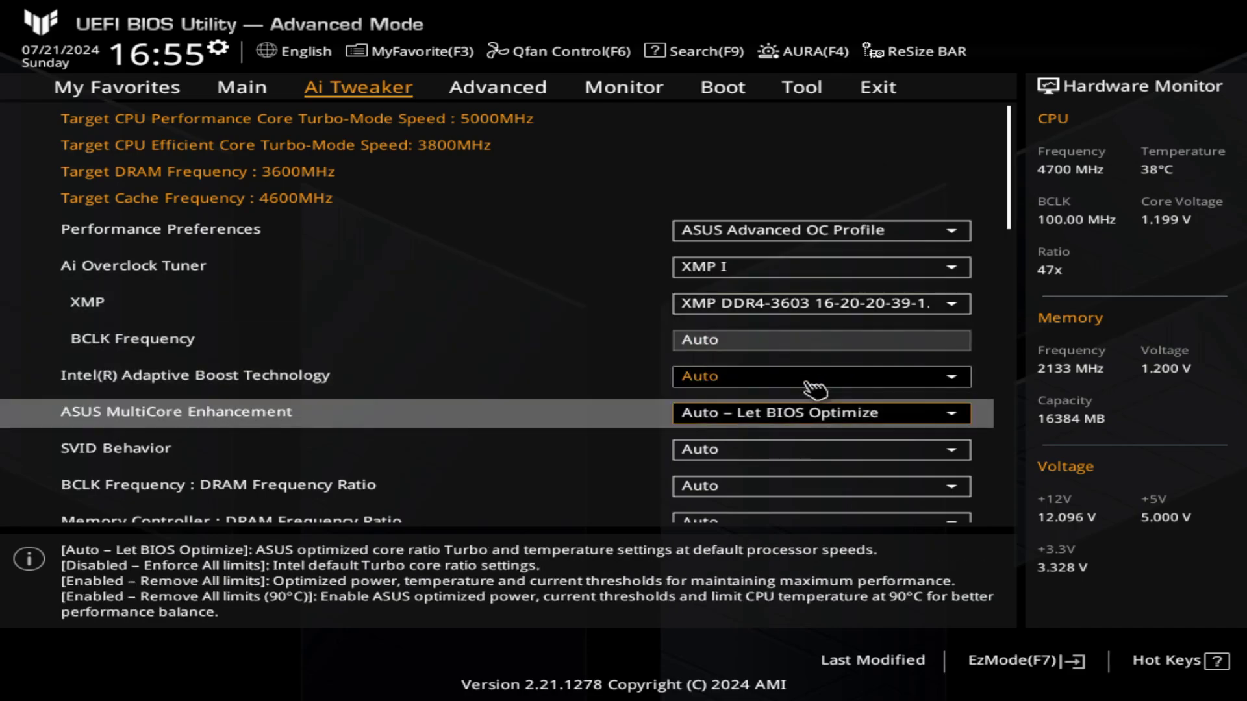
pyautogui.press('Down')
pyautogui.press('Down')
pyautogui.press('Down')
pyautogui.press('Down')
pyautogui.press('Down')
pyautogui.press('Down')
pyautogui.press('Down')
pyautogui.press('Down')
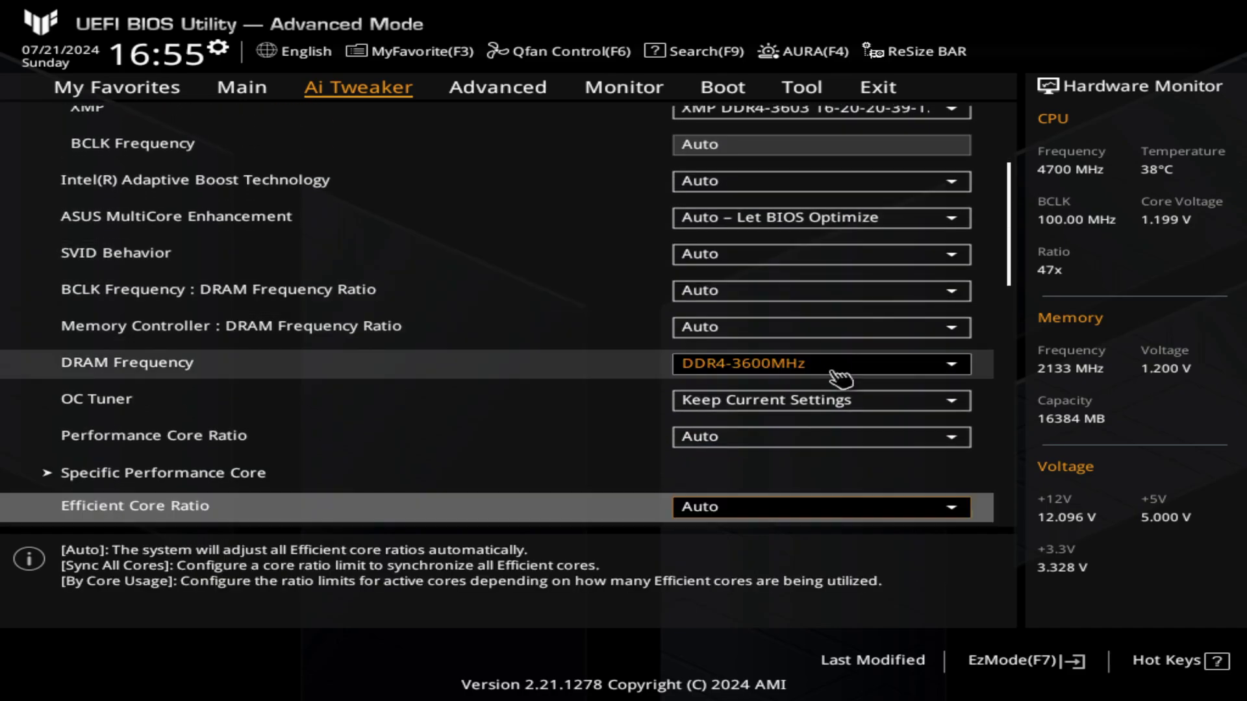
pyautogui.press('Down')
pyautogui.press('Down')
pyautogui.press('Down')
pyautogui.press('Down')
pyautogui.press('Down')
pyautogui.press('Down')
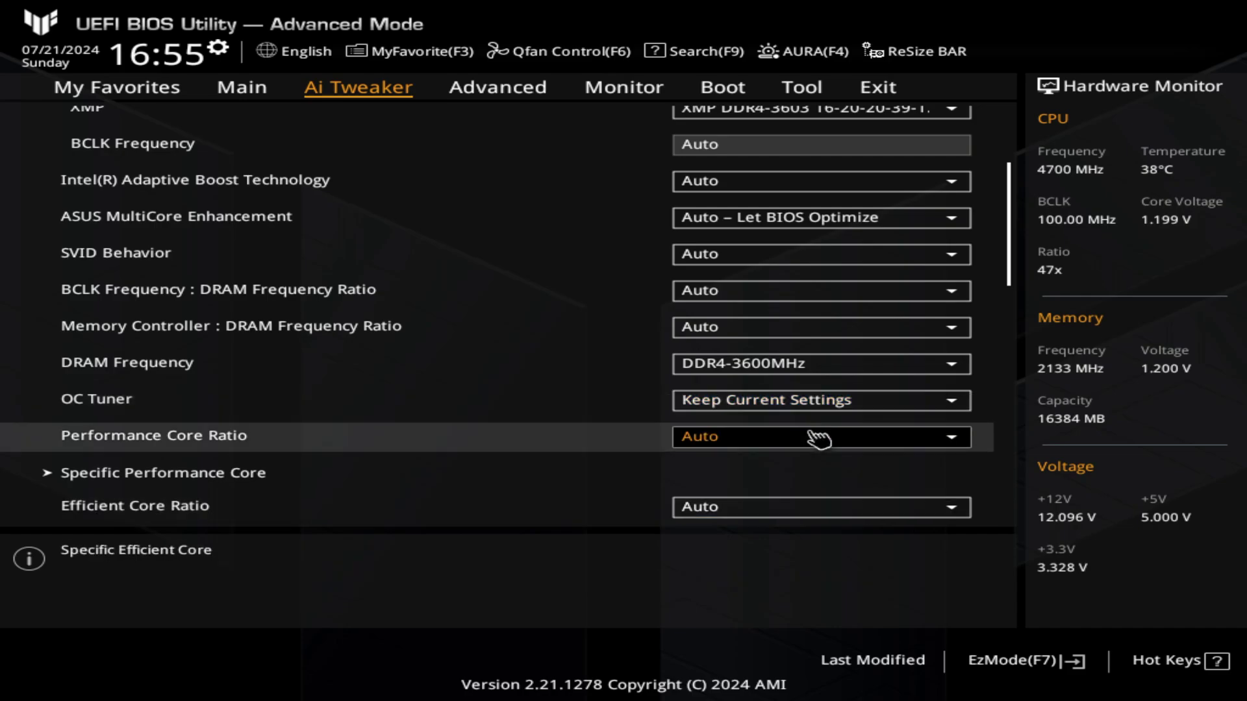
pyautogui.press('Down')
pyautogui.press('Down')
pyautogui.press('Up')
pyautogui.press('Up')
pyautogui.press('Up')
pyautogui.press('Up')
pyautogui.press('Up')
pyautogui.press('Up')
pyautogui.press('Up')
pyautogui.press('Up')
pyautogui.press('Up')
pyautogui.press('Up')
pyautogui.press('Up')
pyautogui.press('Up')
pyautogui.press('Up')
pyautogui.press('Up')
pyautogui.press('Up')
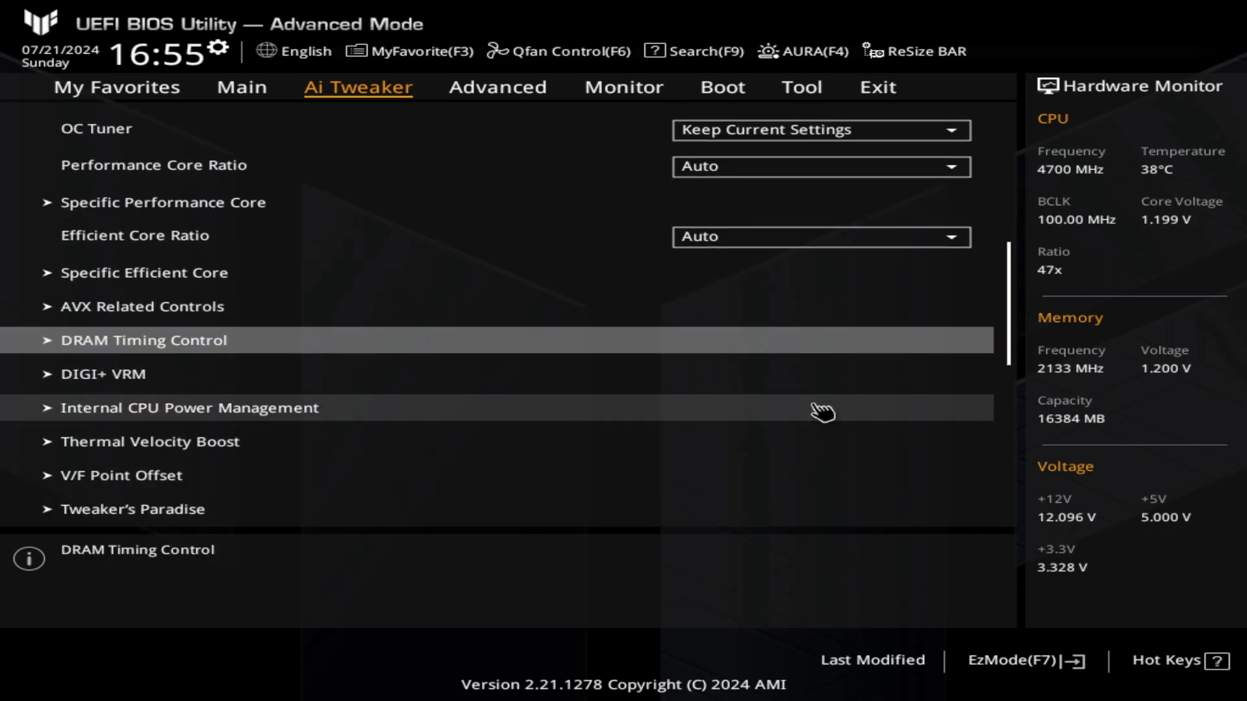
pyautogui.press('Up')
pyautogui.press('Up')
pyautogui.press('Up')
pyautogui.press('Up')
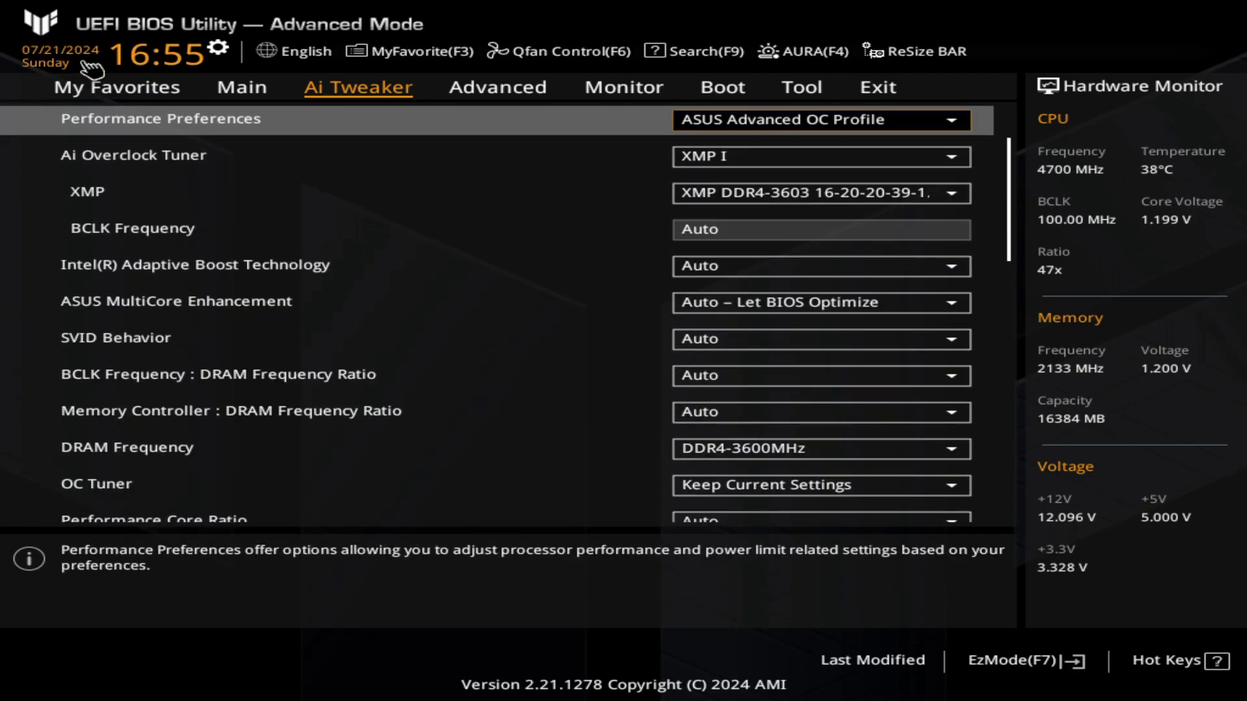
# Step: Cycle through the Exit, My Favorites, Main and Ai Tweaker pages, confirming BIOS 3701 and DDR4-3600MHz
pyautogui.press('Right')
pyautogui.press('Right')
pyautogui.press('Right')
pyautogui.press('Right')
pyautogui.press('Right')
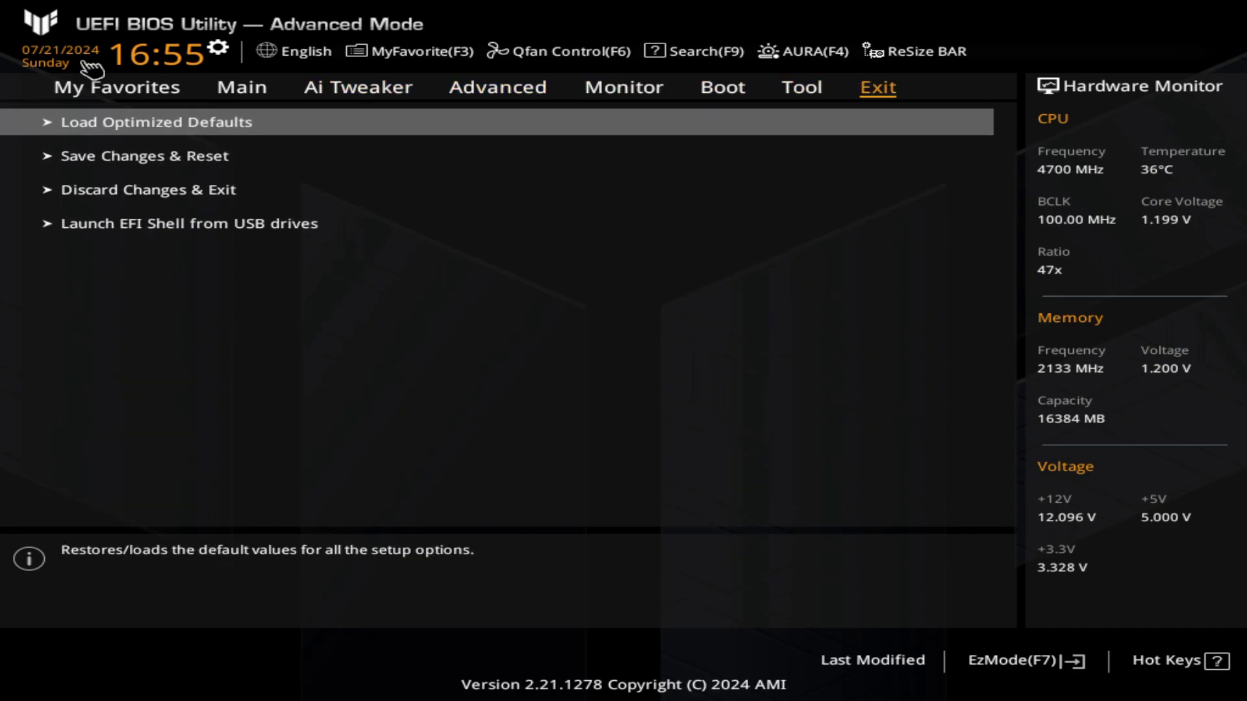
pyautogui.press('Down')
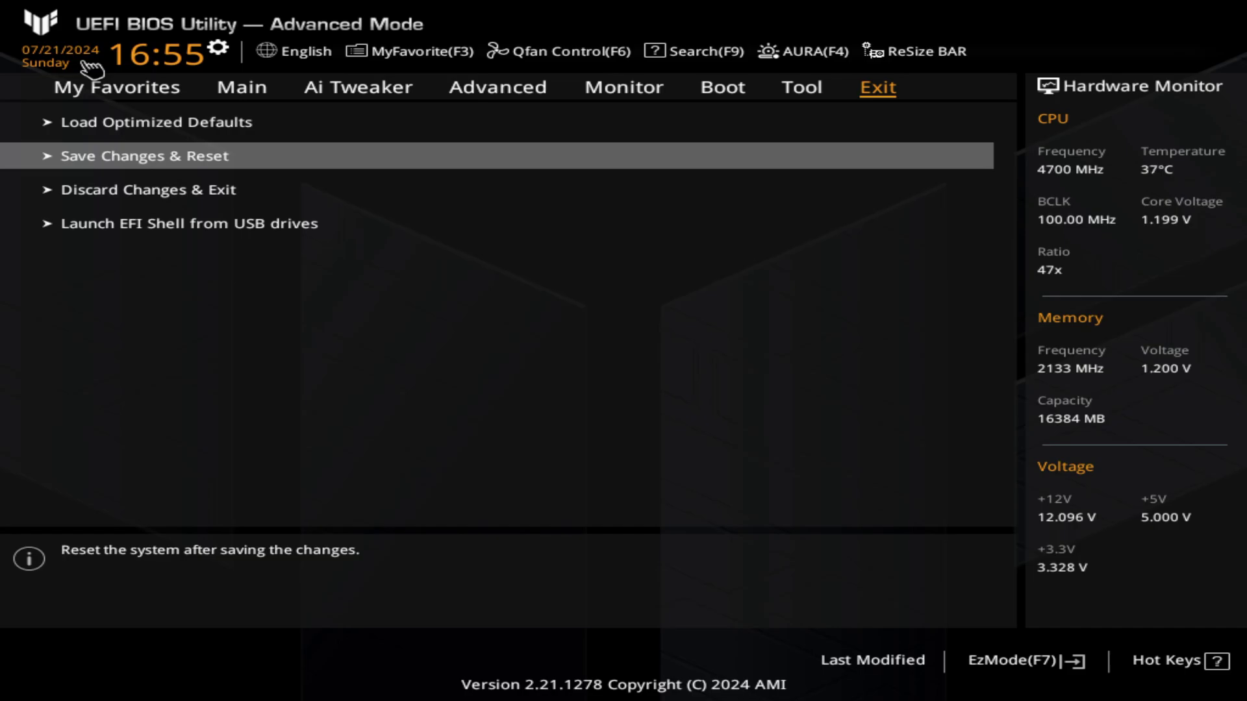
pyautogui.press('Right')
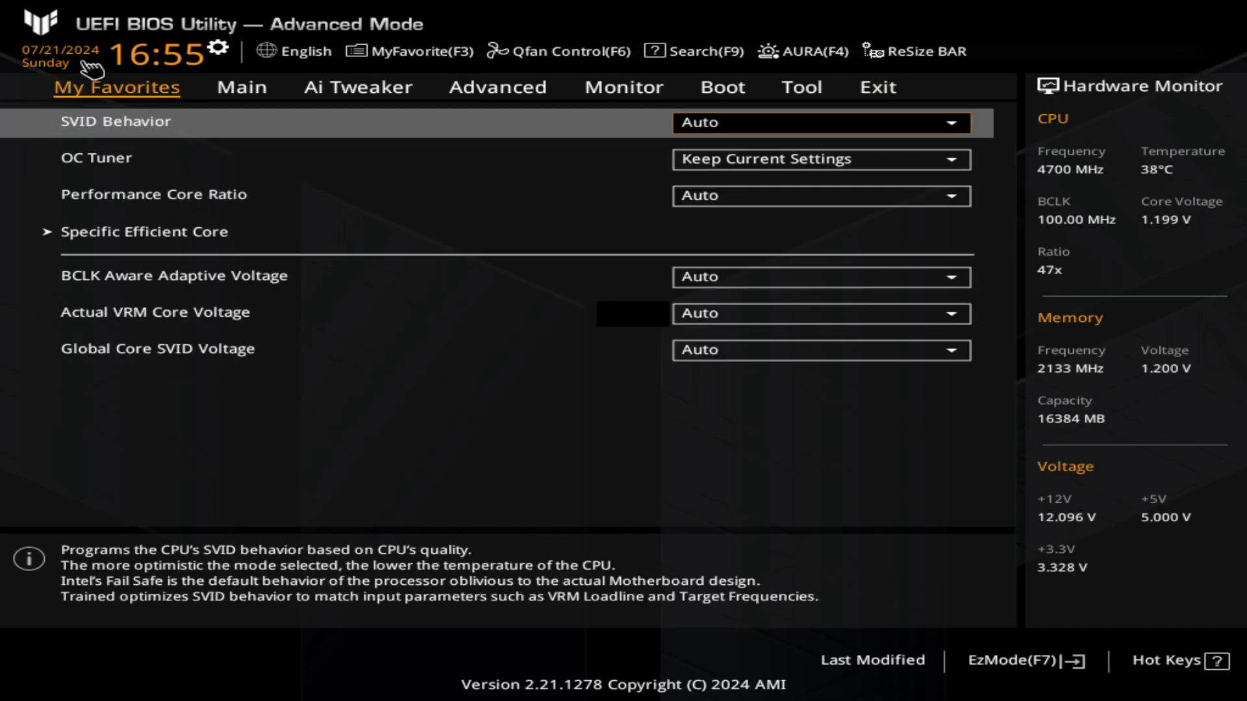
pyautogui.press('Right')
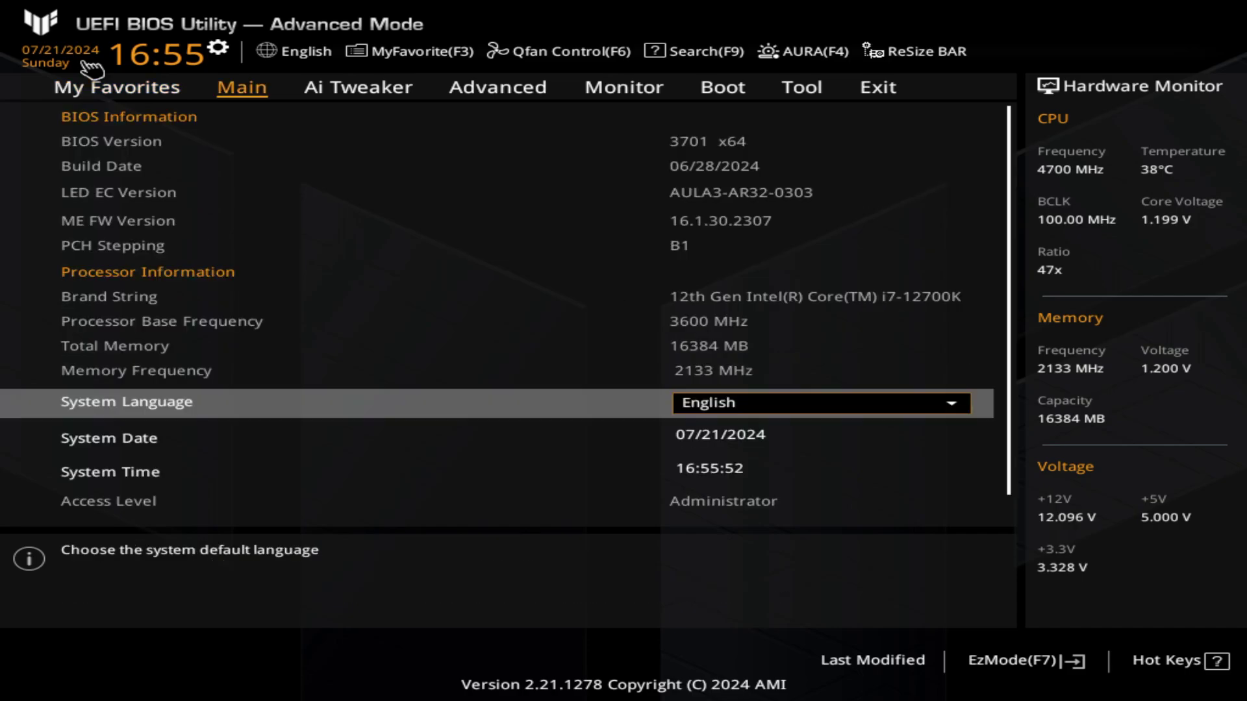
pyautogui.press('Right')
pyautogui.press('Down')
pyautogui.press('Down')
pyautogui.press('Down')
pyautogui.press('Down')
pyautogui.press('Down')
pyautogui.press('Down')
pyautogui.press('Down')
pyautogui.press('Down')
pyautogui.press('Down')
pyautogui.press('Down')
pyautogui.press('Down')
pyautogui.press('Down')
pyautogui.press('Down')
pyautogui.press('Down')
pyautogui.press('Down')
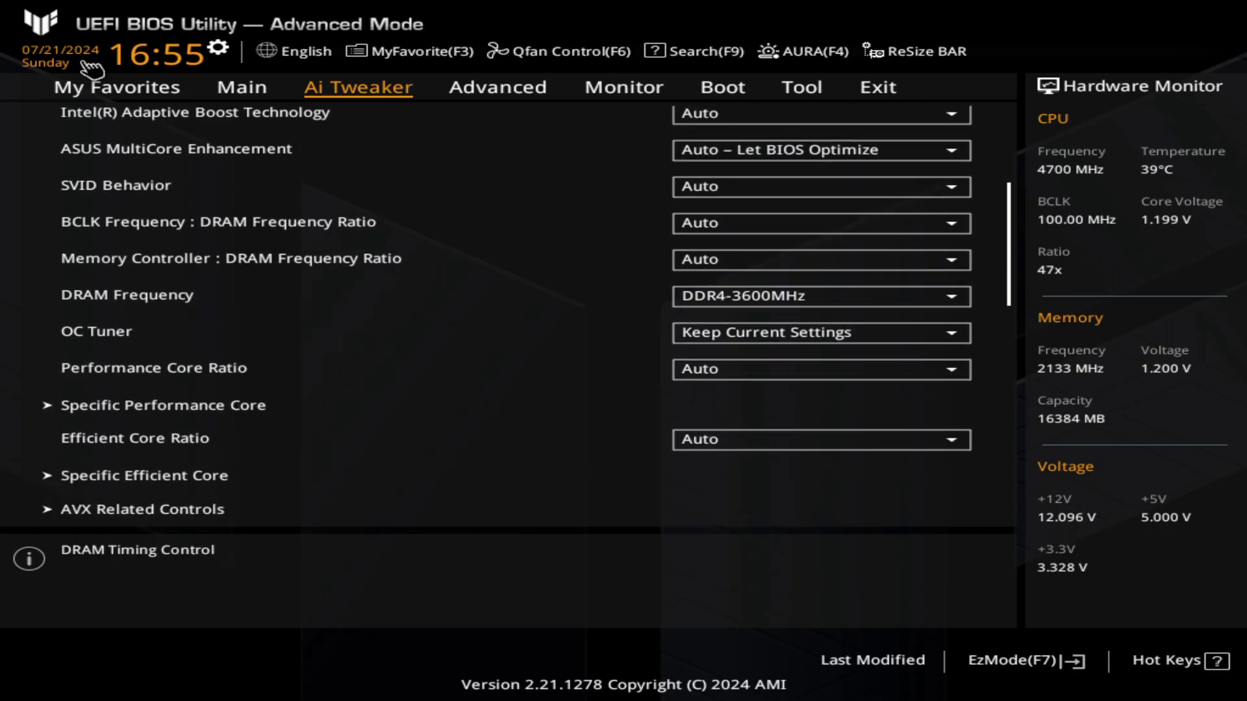
pyautogui.press('Right')
pyautogui.press('Right')
pyautogui.press('Right')
pyautogui.press('Right')
pyautogui.press('Right')
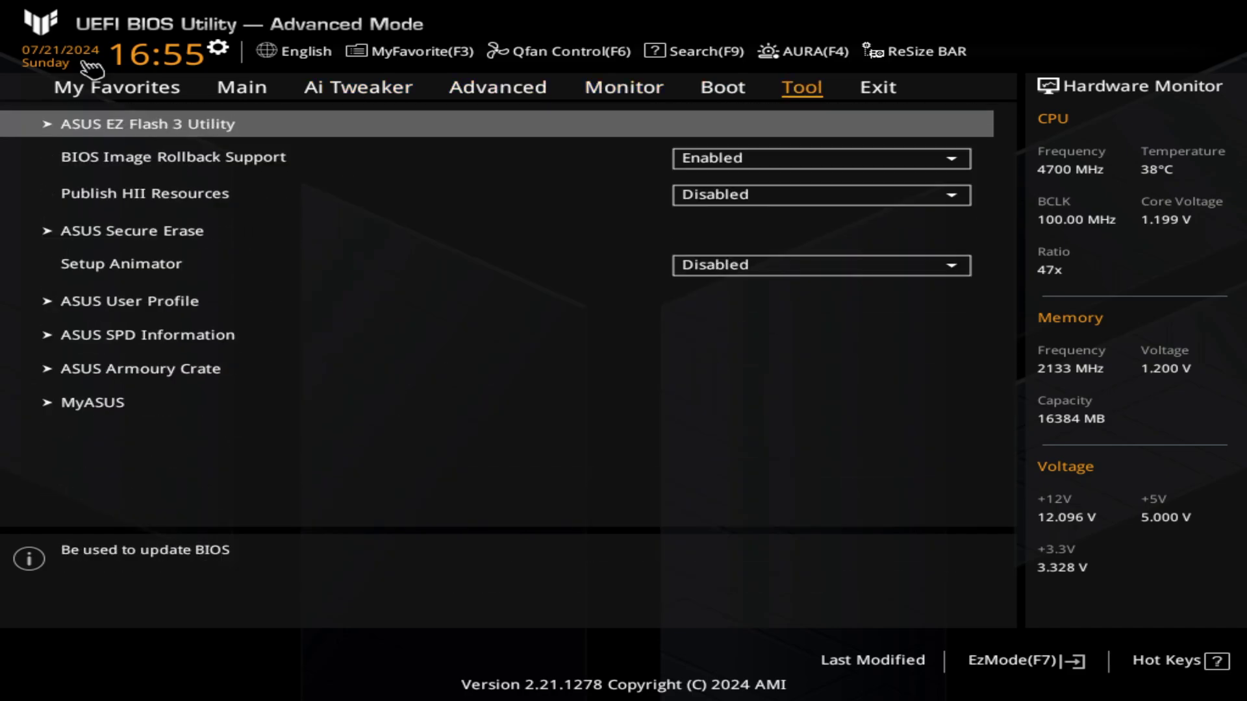
pyautogui.press('Down')
pyautogui.press('Up')
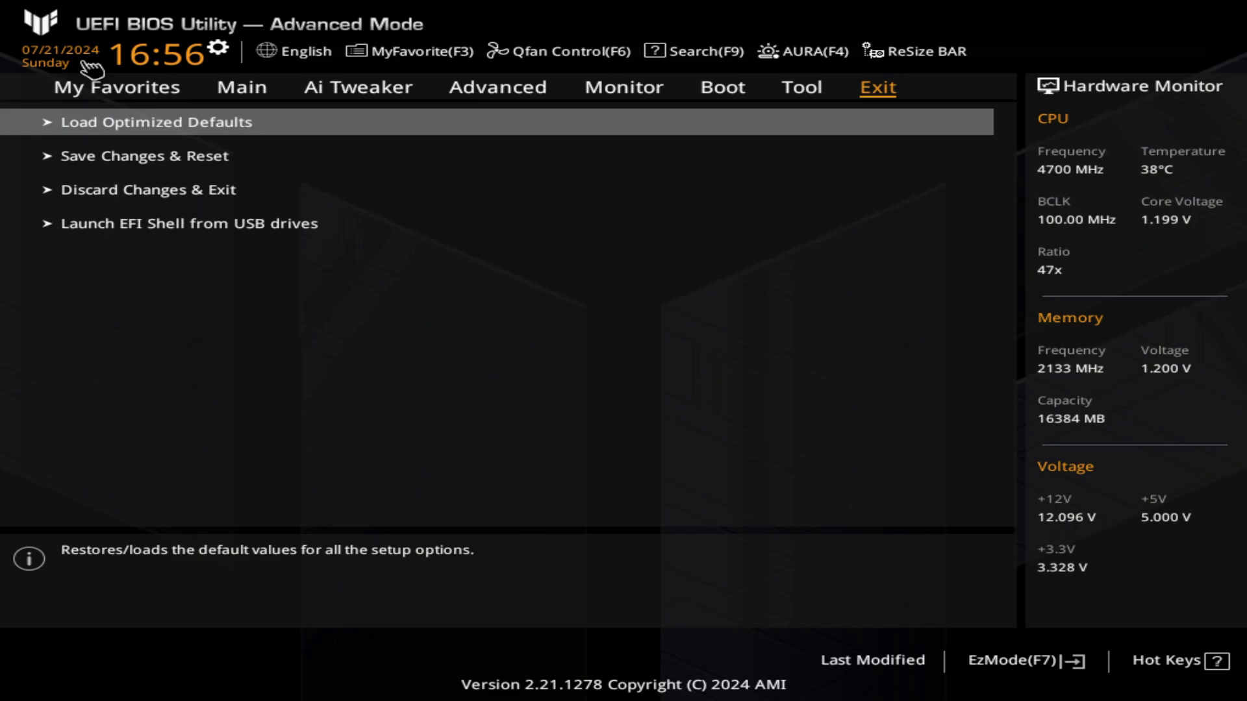
pyautogui.press('Left')
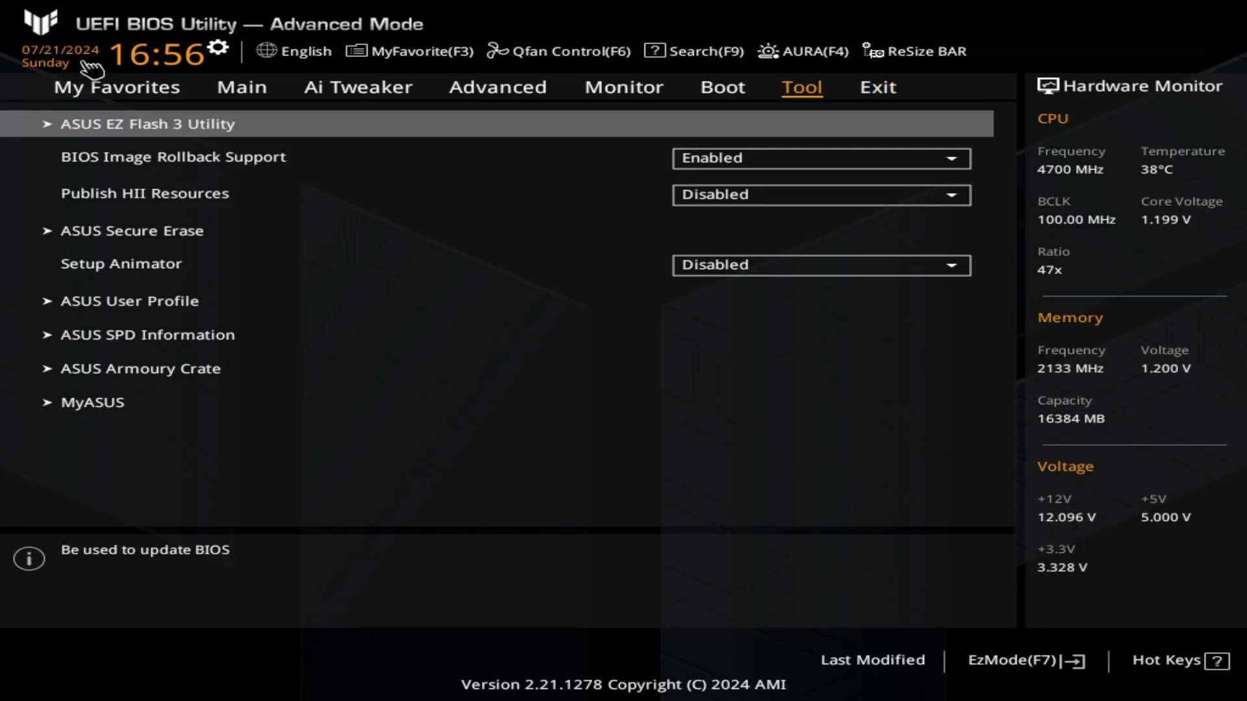
pyautogui.press('Down')
pyautogui.press('Down')
pyautogui.press('Down')
pyautogui.press('Down')
pyautogui.press('Down')
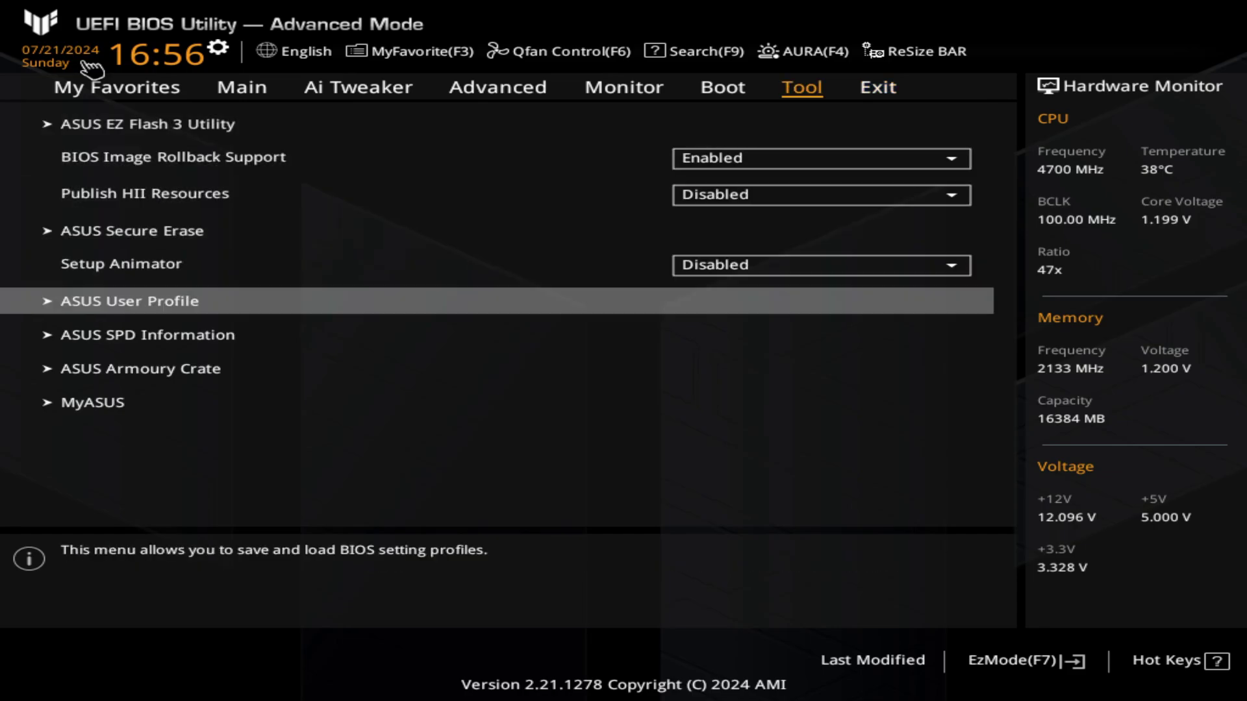
pyautogui.press('Return')
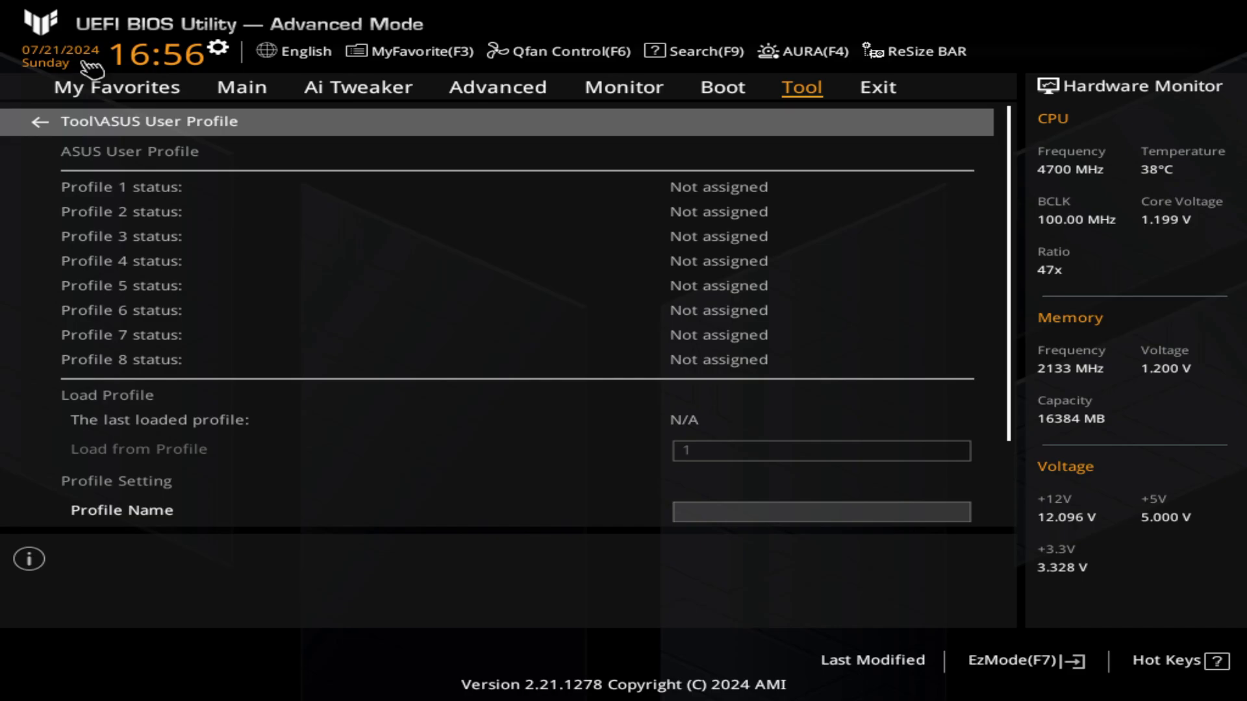
pyautogui.press('Down')
pyautogui.press('Down')
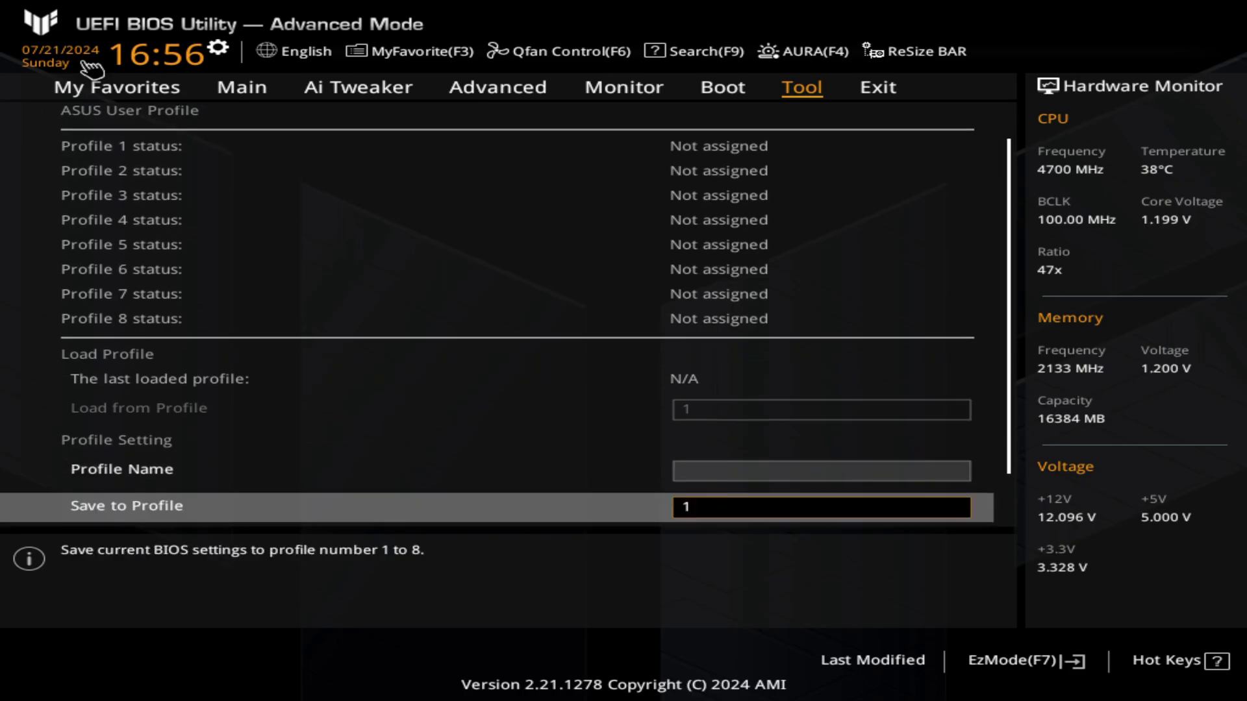
pyautogui.press('Up')
pyautogui.press('Up')
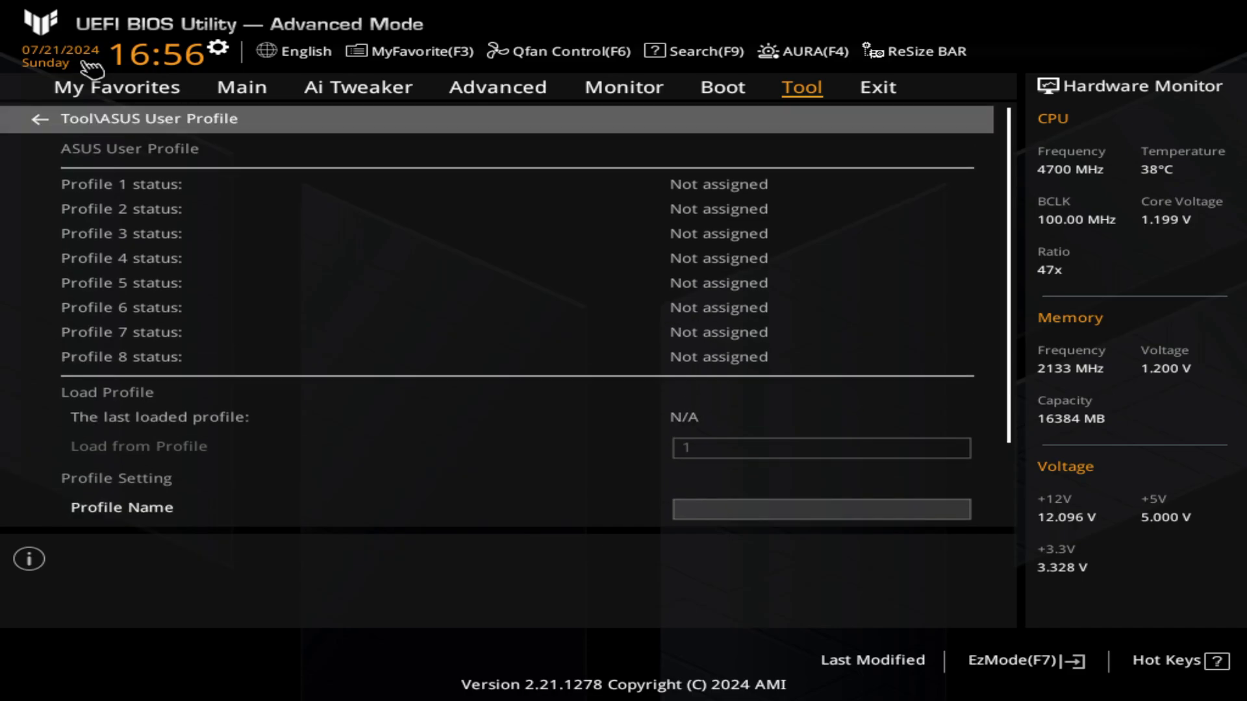
pyautogui.press('Down')
pyautogui.press('Down')
pyautogui.press('Down')
pyautogui.press('Up')
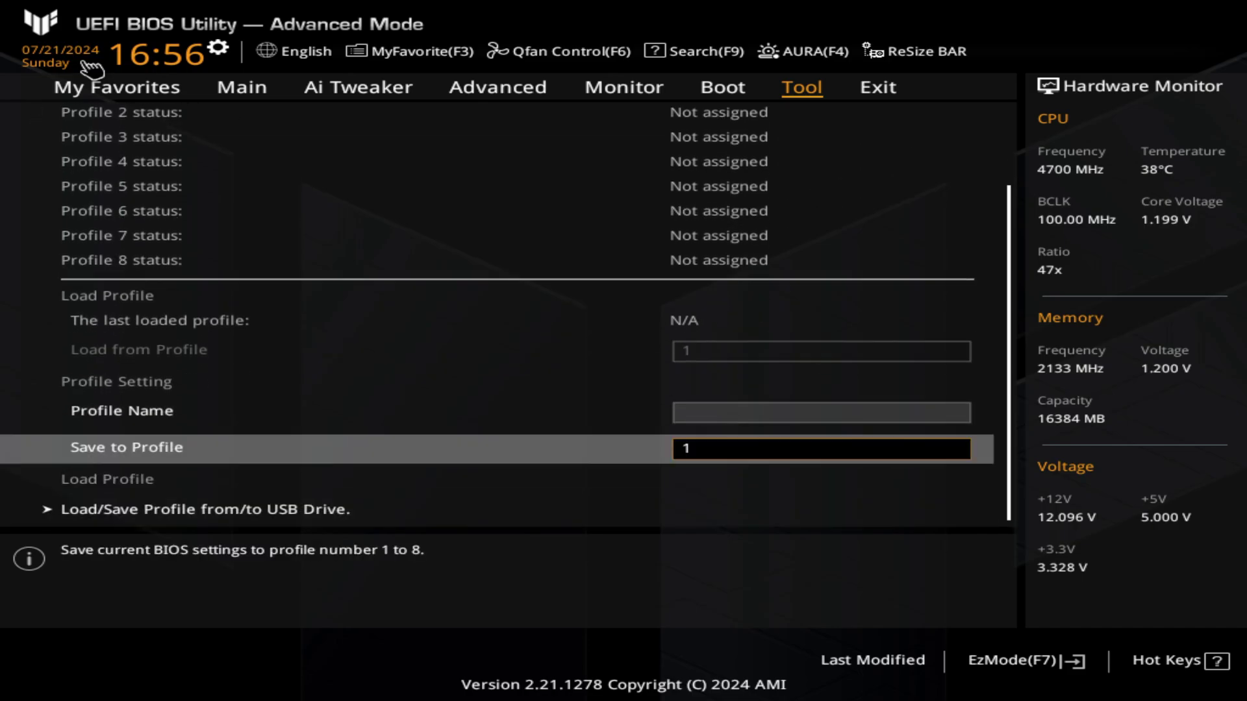
pyautogui.press('Up')
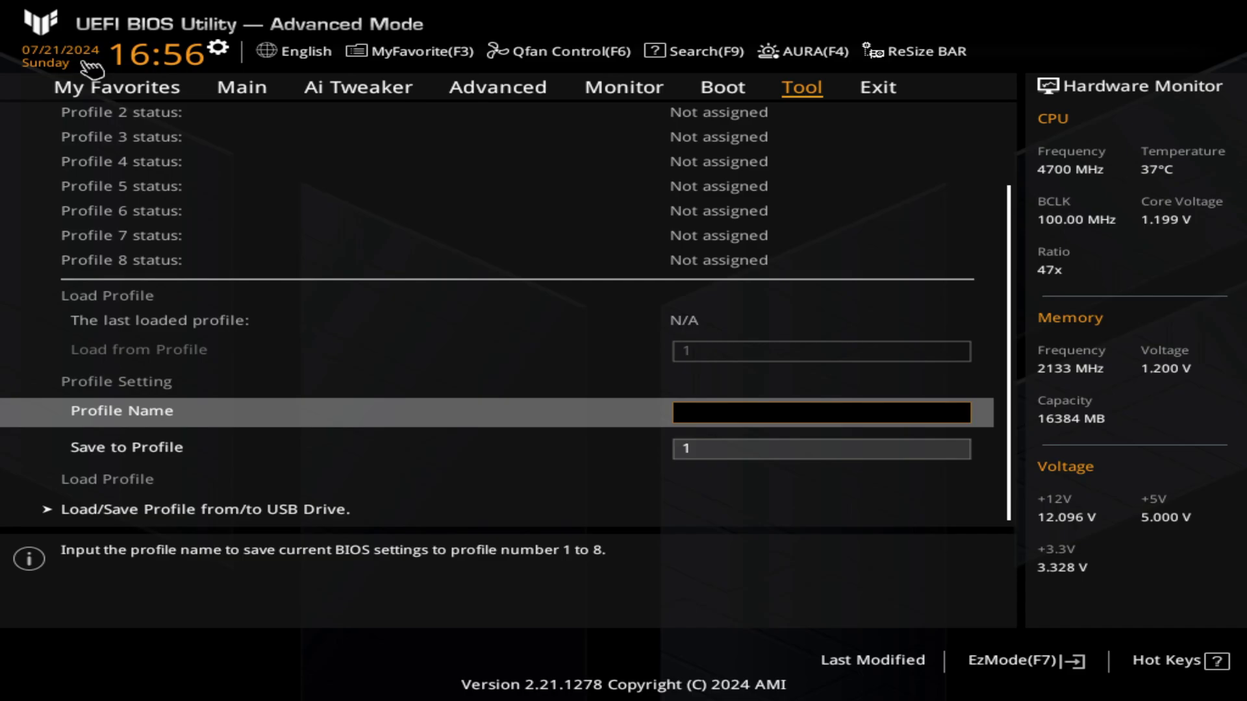
pyautogui.press('Down')
pyautogui.press('Down')
pyautogui.press('Up')
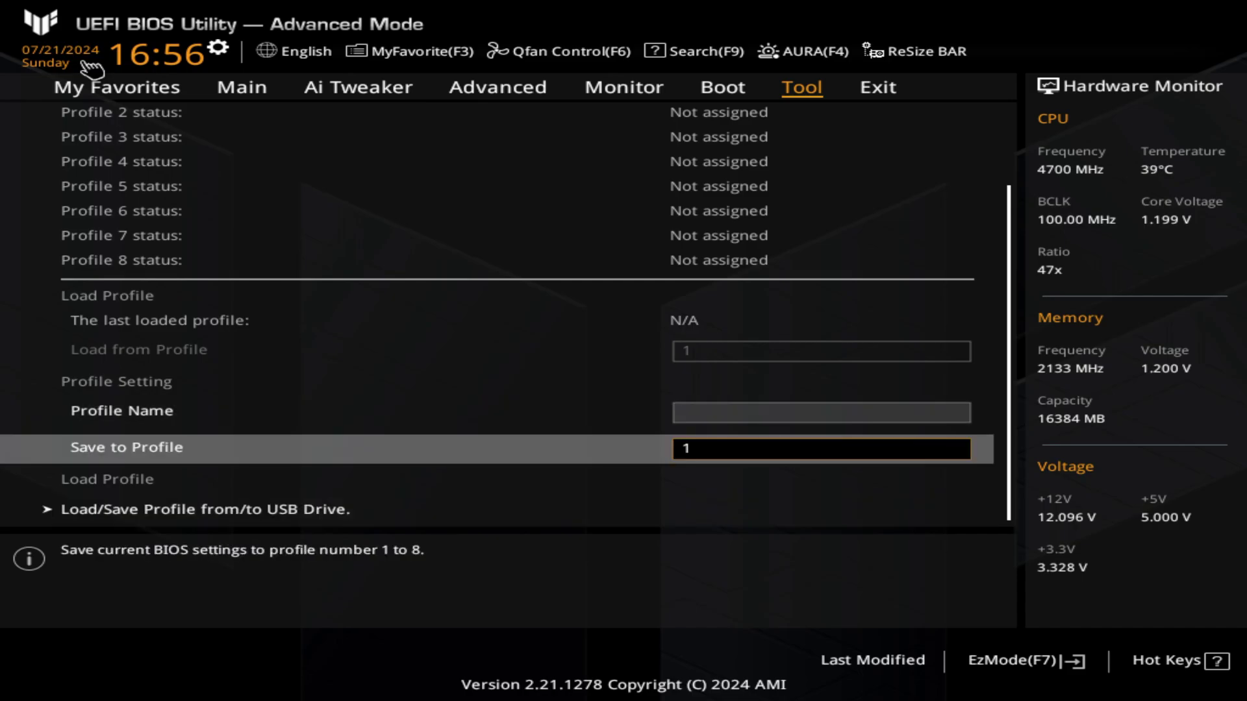
pyautogui.press('Down')
pyautogui.press('Up')
pyautogui.press('Up')
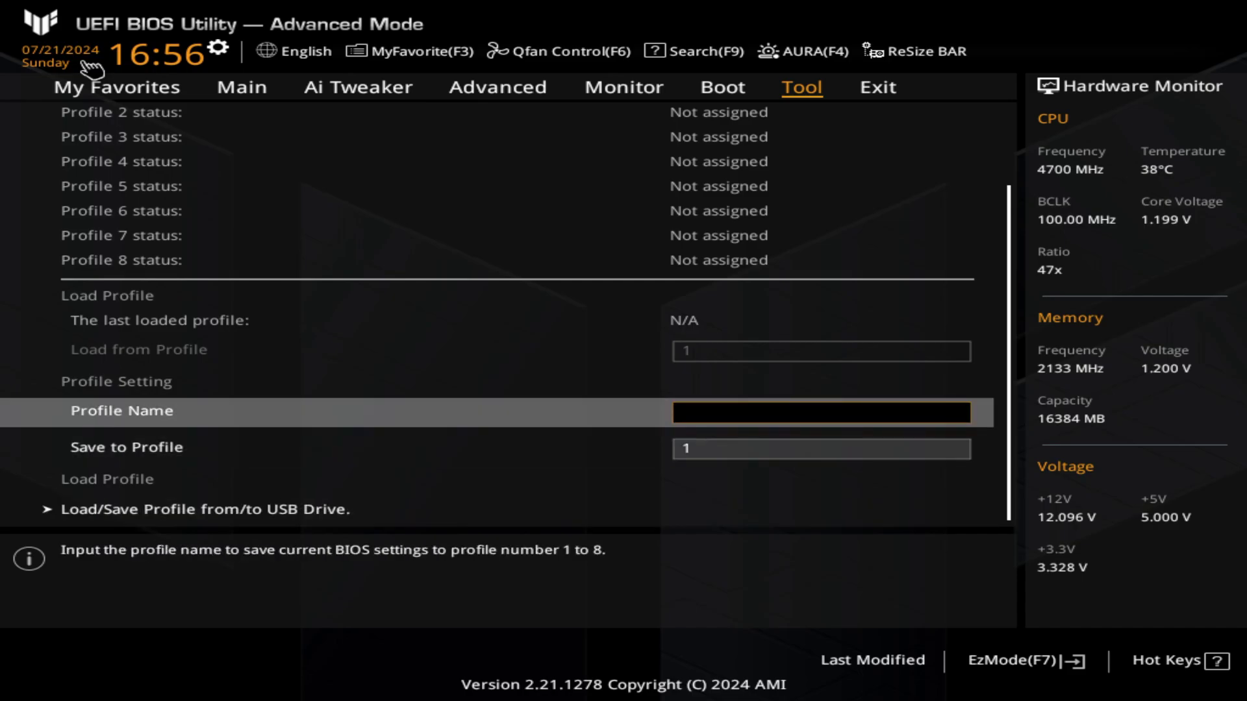
pyautogui.press('Down')
pyautogui.press('Home')
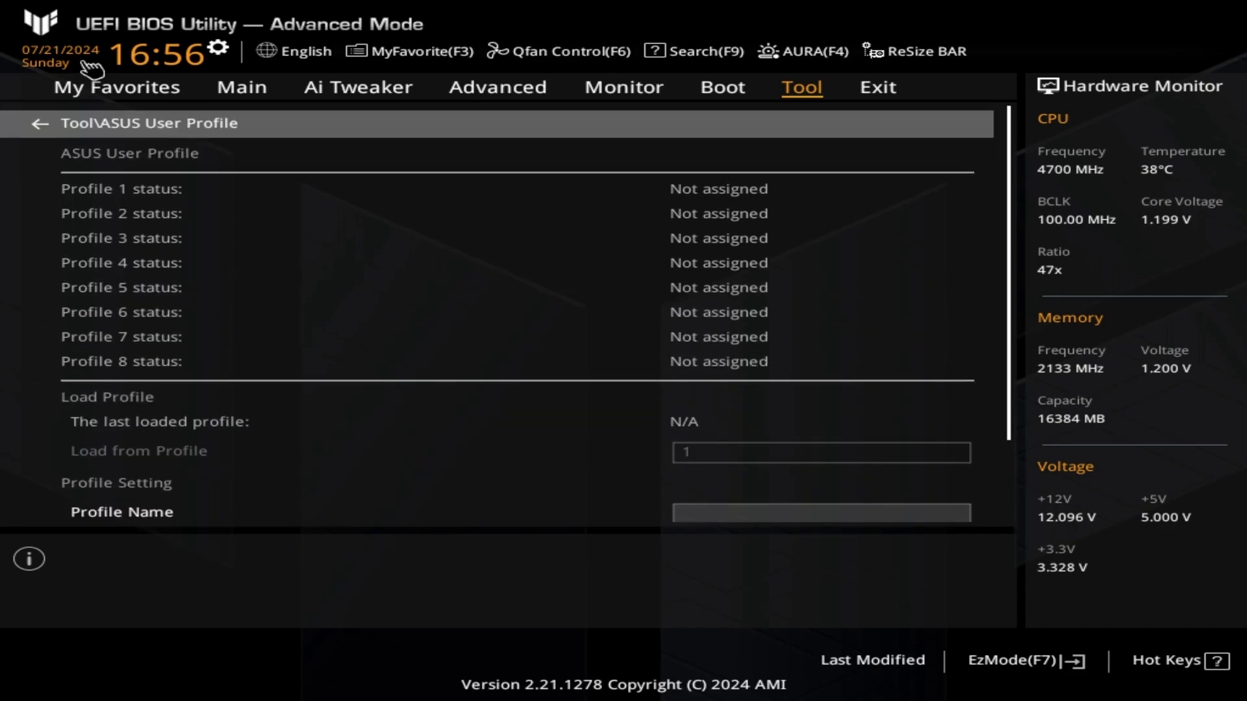
pyautogui.press('Return')
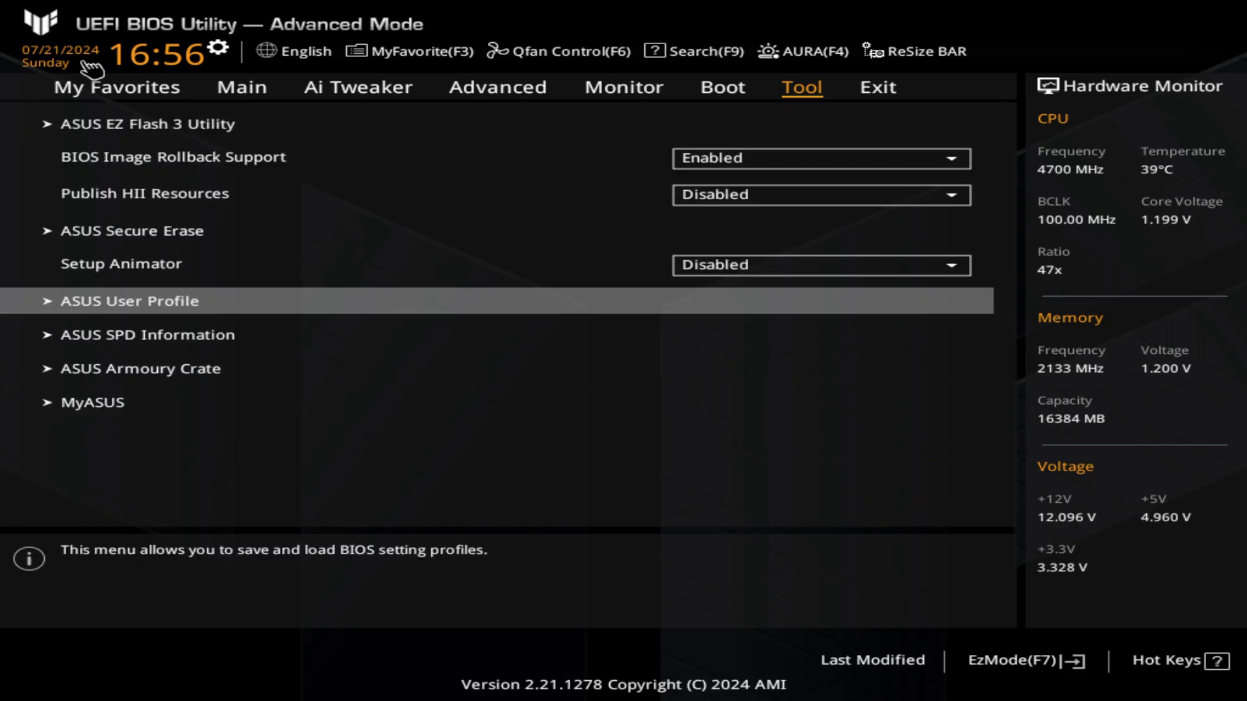
# Step: Go to the Exit page and highlight Save Changes & Reset
pyautogui.press('Up')
pyautogui.press('Up')
pyautogui.press('Up')
pyautogui.press('Up')
pyautogui.press('Up')
pyautogui.press('Right')
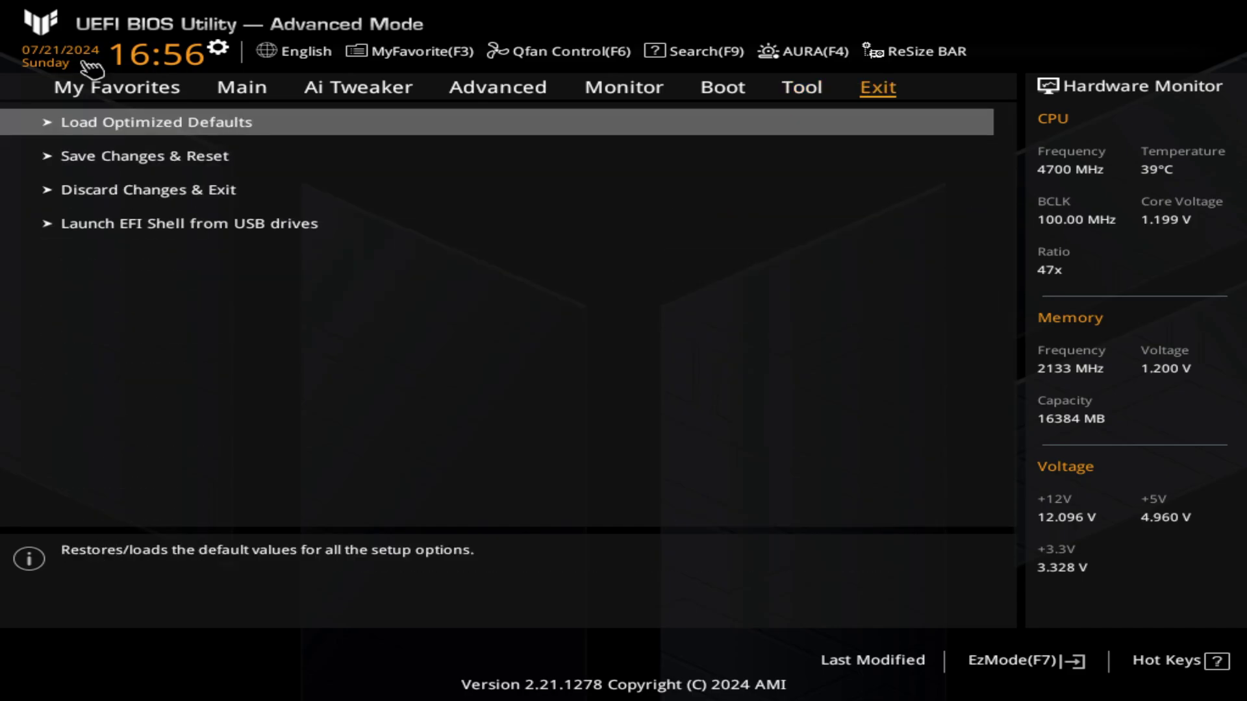
pyautogui.press('Down')
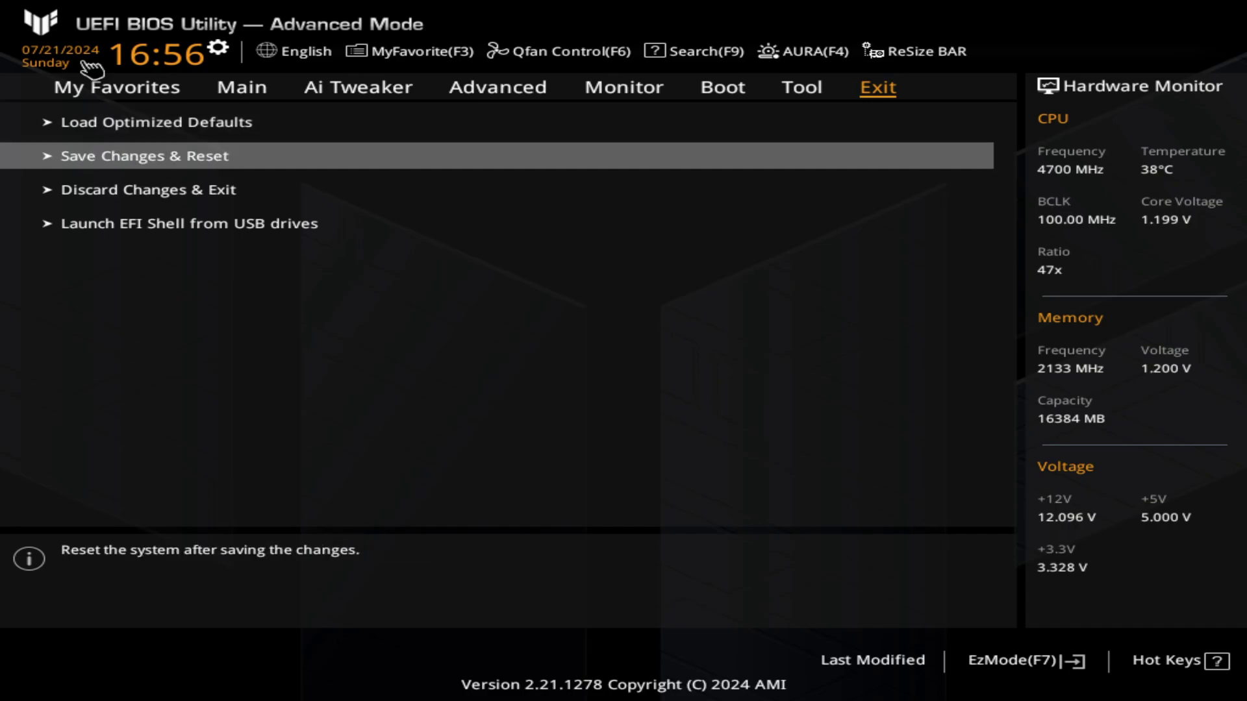